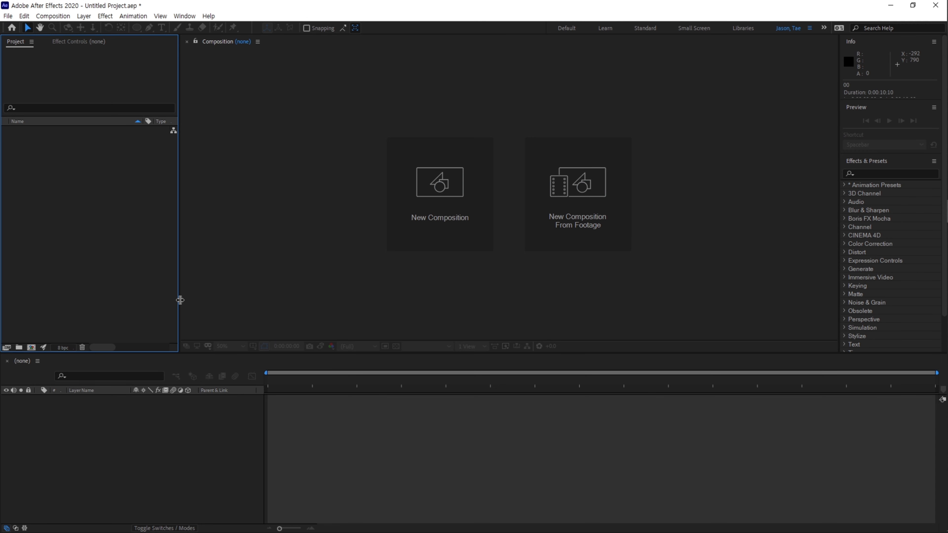
Create a 1920 × 1080 composition named 원형 로딩바 at 50 fps with a duration of 0:00:10:10.
{"action": "key", "text": "ctrl+n"}
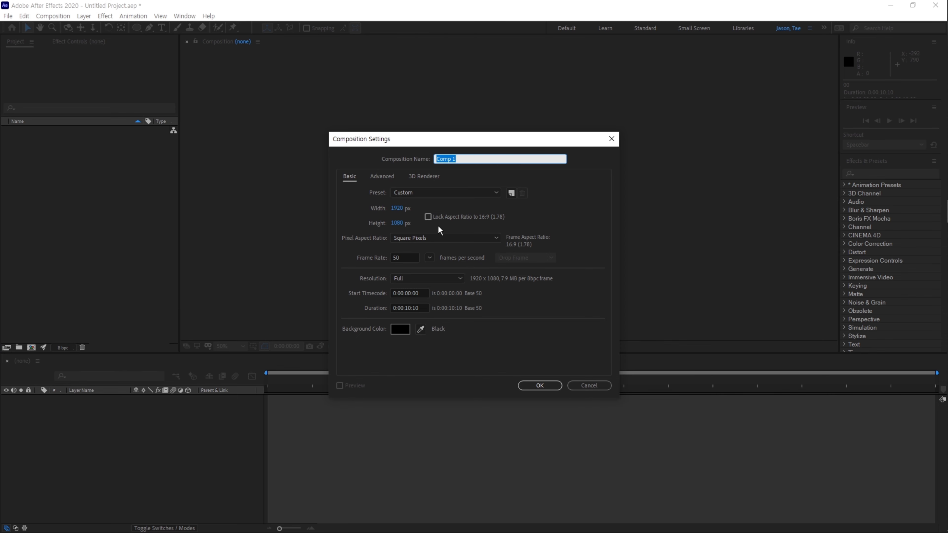
{"action": "type", "text": "원형틀"}
{"action": "type", "text": "딩바"}
{"action": "left_click", "coordinate": [414, 308]}
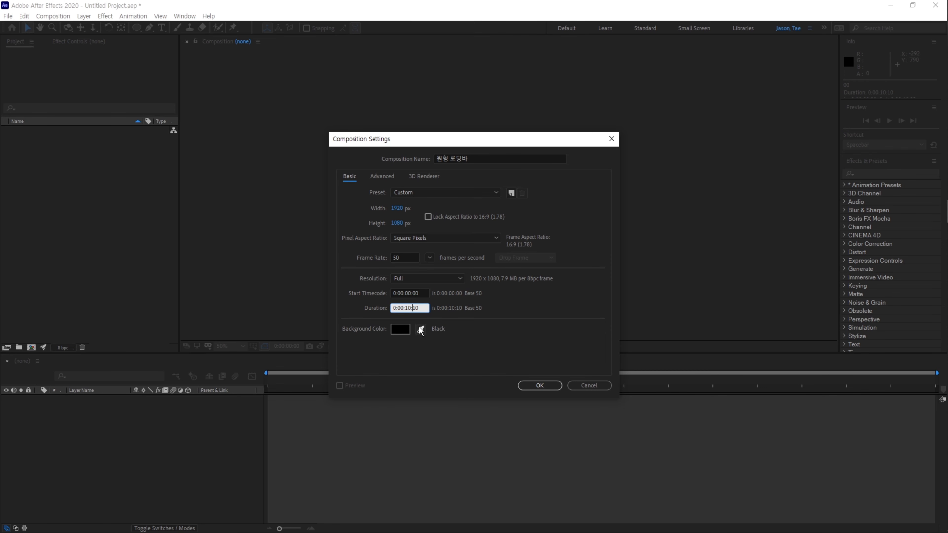
{"action": "left_click", "coordinate": [537, 387]}
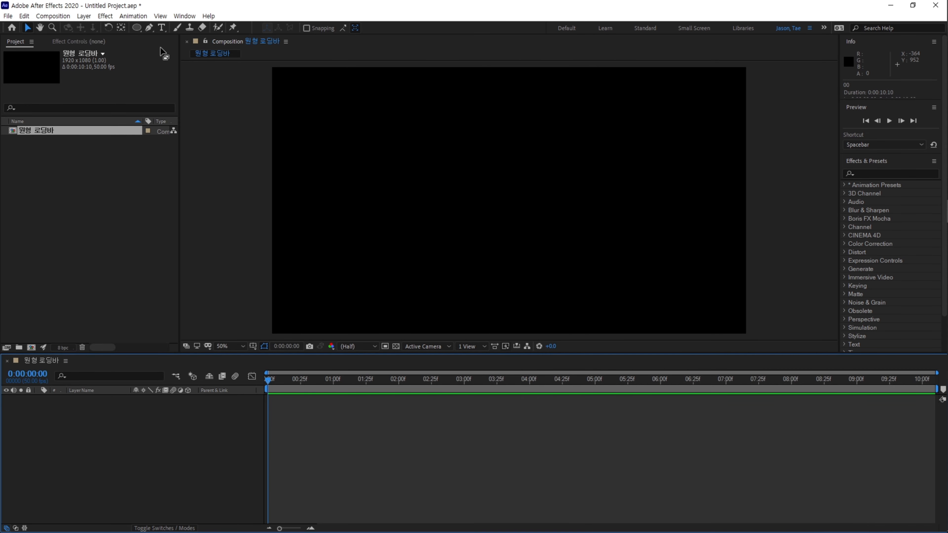
Set up the Ellipse tool with a dark grey stroke 200 px wide.
{"action": "left_click_drag", "start_coordinate": [137, 30], "coordinate": [171, 51]}
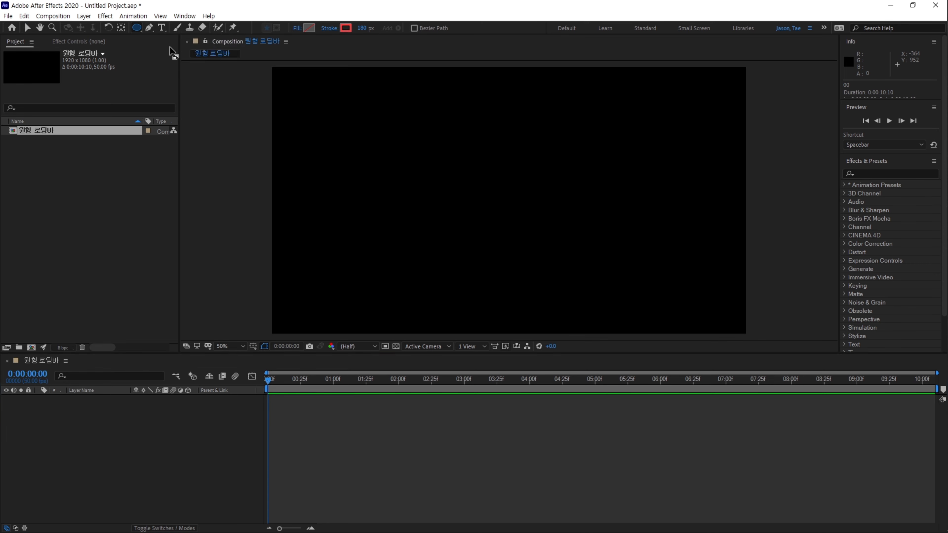
{"action": "left_click", "coordinate": [345, 27]}
{"action": "left_click_drag", "start_coordinate": [395, 287], "coordinate": [373, 309]}
{"action": "left_click", "coordinate": [589, 206]}
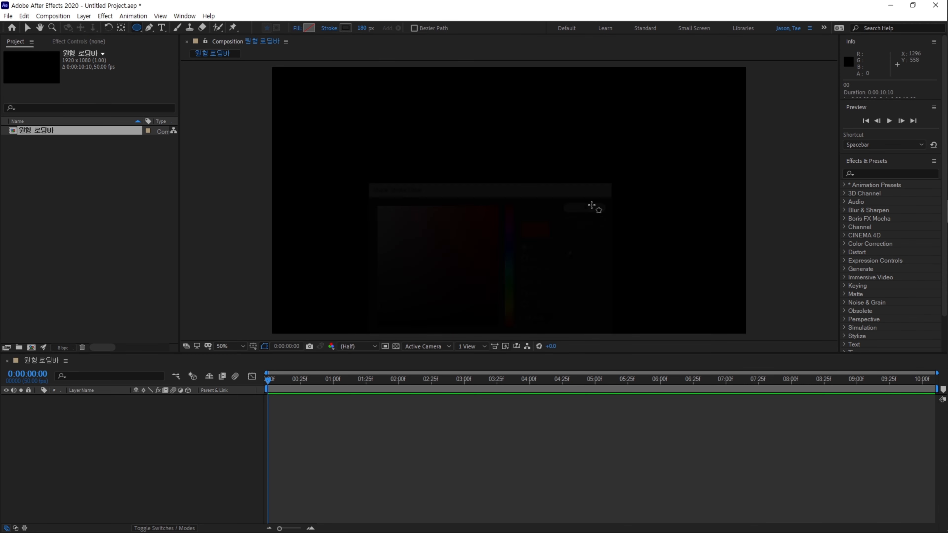
{"action": "left_click", "coordinate": [363, 27]}
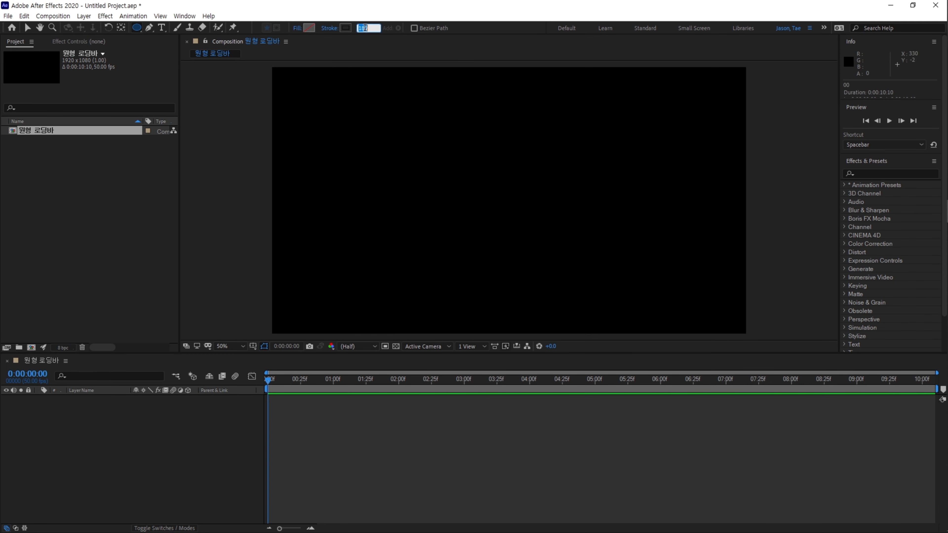
{"action": "type", "text": "200"}
{"action": "key", "text": "Return"}
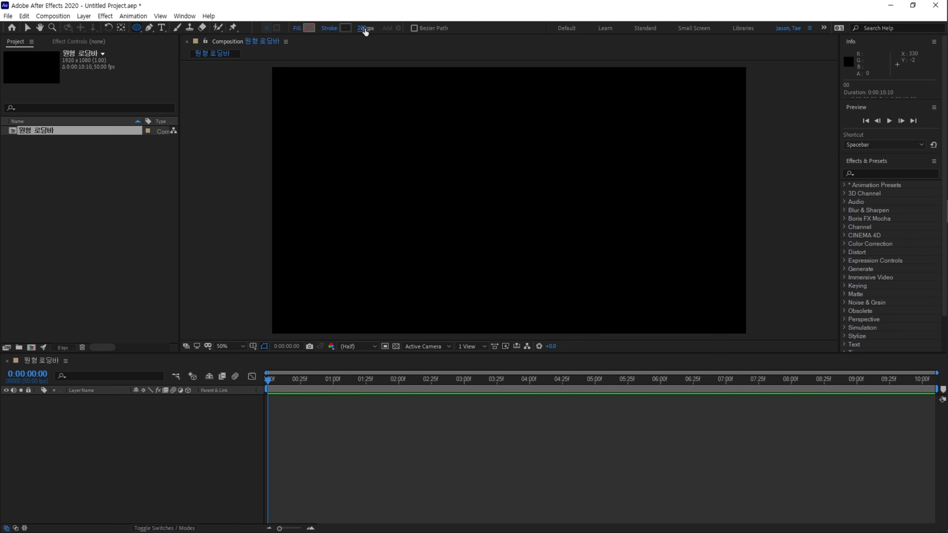
Add a composition-sized ellipse as a new shape layer and set its ellipse path size to 700 by 700.
{"action": "double_click", "coordinate": [138, 28]}
{"action": "key", "text": "v"}
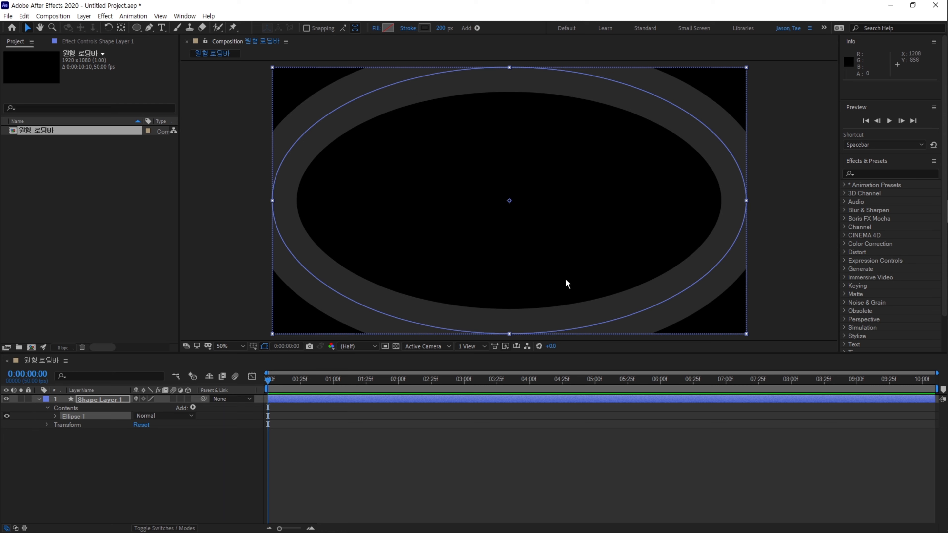
{"action": "left_click", "coordinate": [55, 416]}
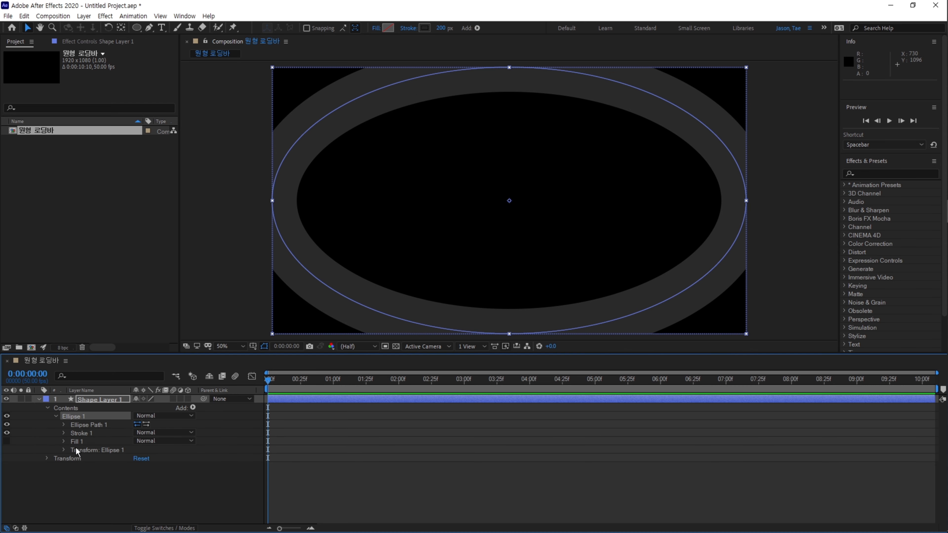
{"action": "left_click", "coordinate": [64, 425]}
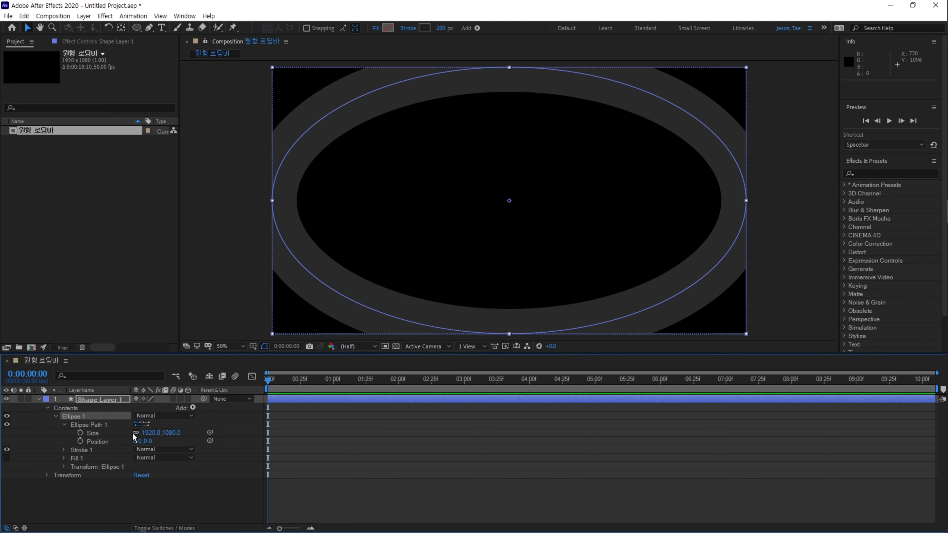
{"action": "left_click", "coordinate": [149, 432]}
{"action": "type", "text": "700"}
{"action": "key", "text": "Tab"}
{"action": "type", "text": "700"}
{"action": "key", "text": "Tab"}
{"action": "key", "text": "Return"}
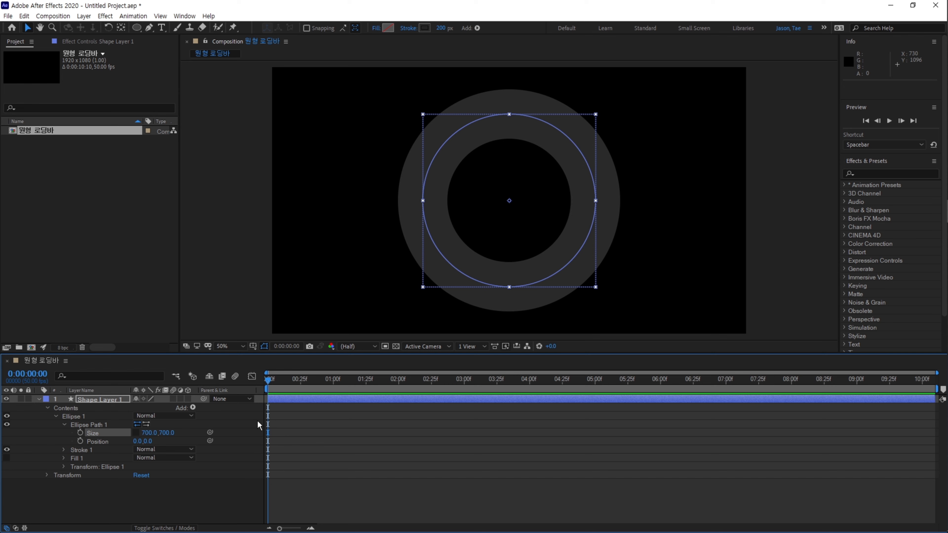
Rename the grey ring's shape layer to 외부 원.
{"action": "left_click", "coordinate": [117, 401]}
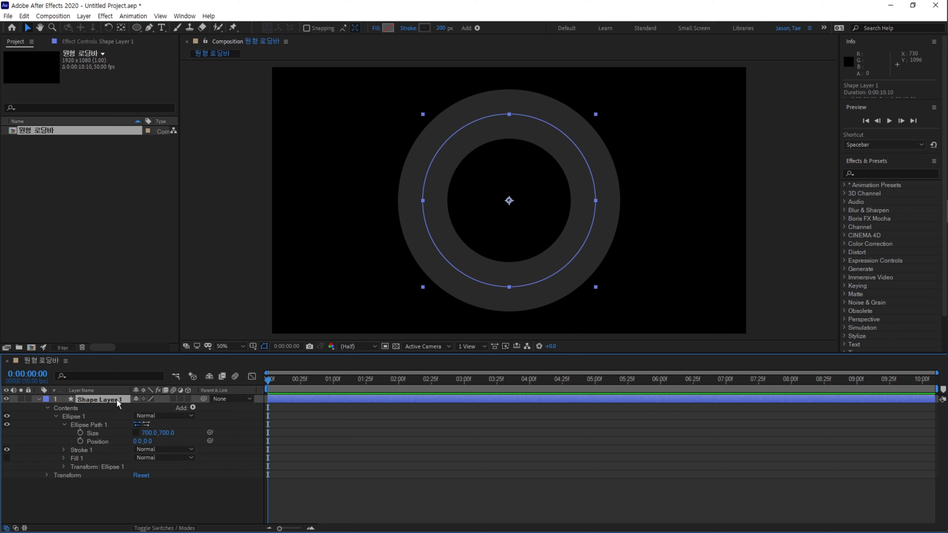
{"action": "key", "text": "Return"}
{"action": "type", "text": "ㅇ"}
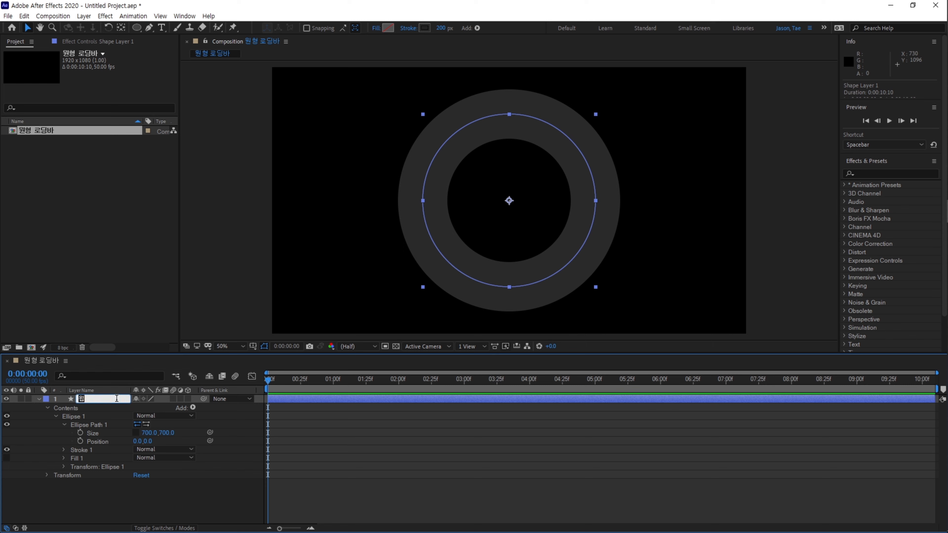
{"action": "type", "text": "부 우"}
{"action": "key", "text": "Return"}
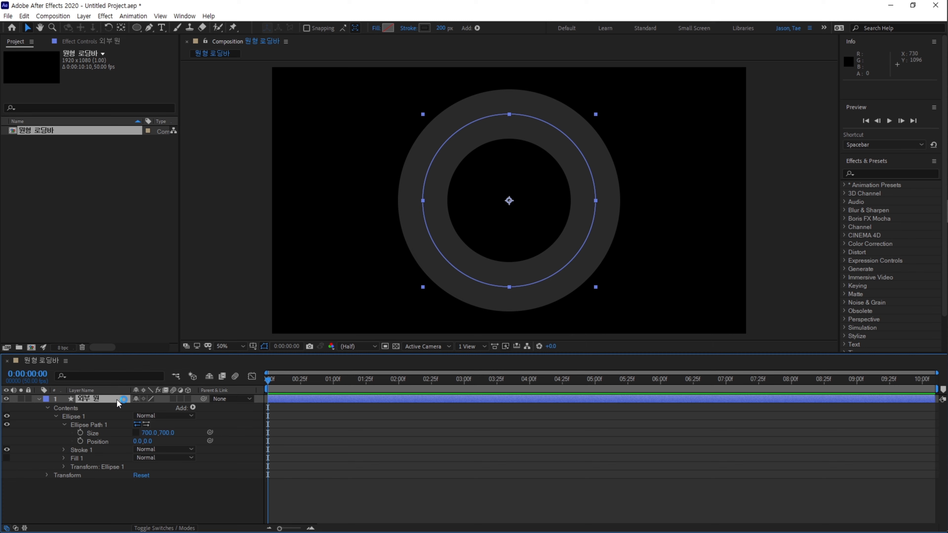
Duplicate the 외부 원 layer and rename the copy to 내부 원.
{"action": "key", "text": "ctrl+d"}
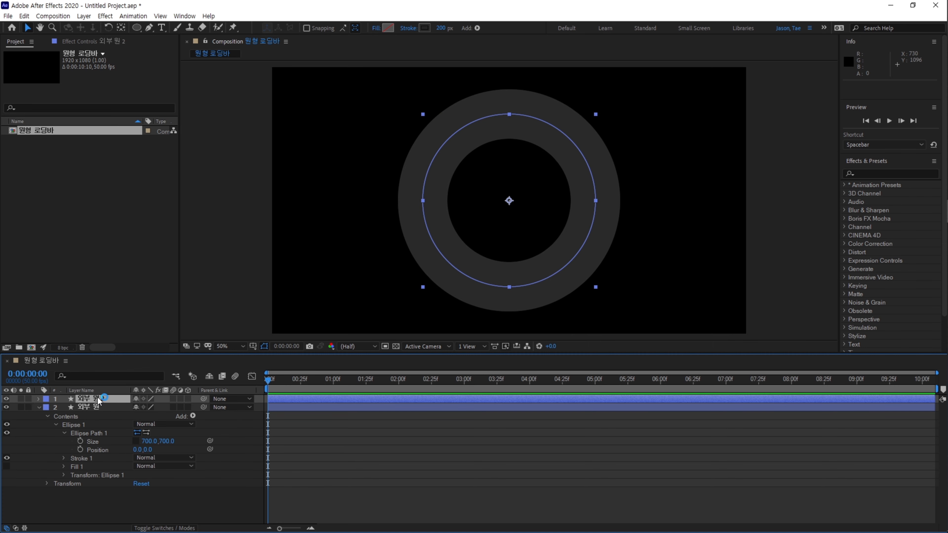
{"action": "key", "text": "Return"}
{"action": "type", "text": "내부 원"}
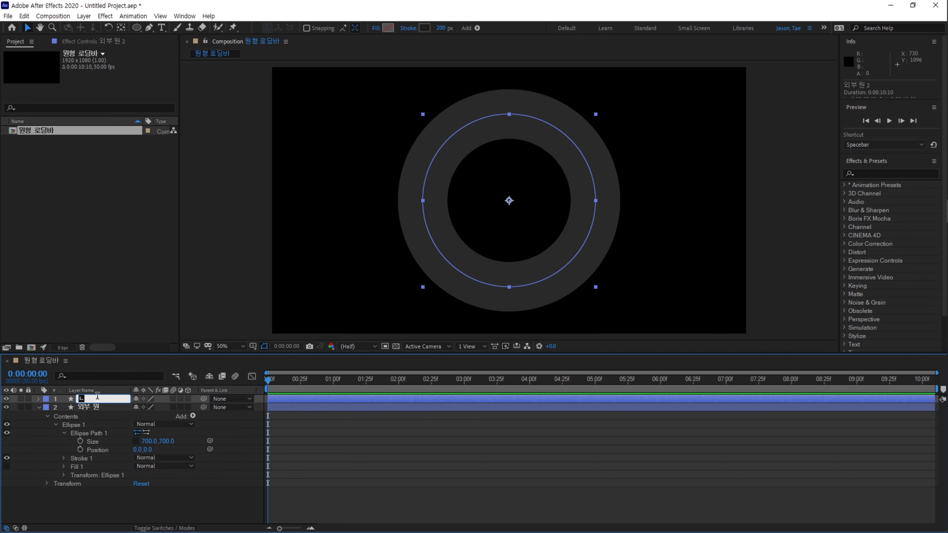
{"action": "key", "text": "Return"}
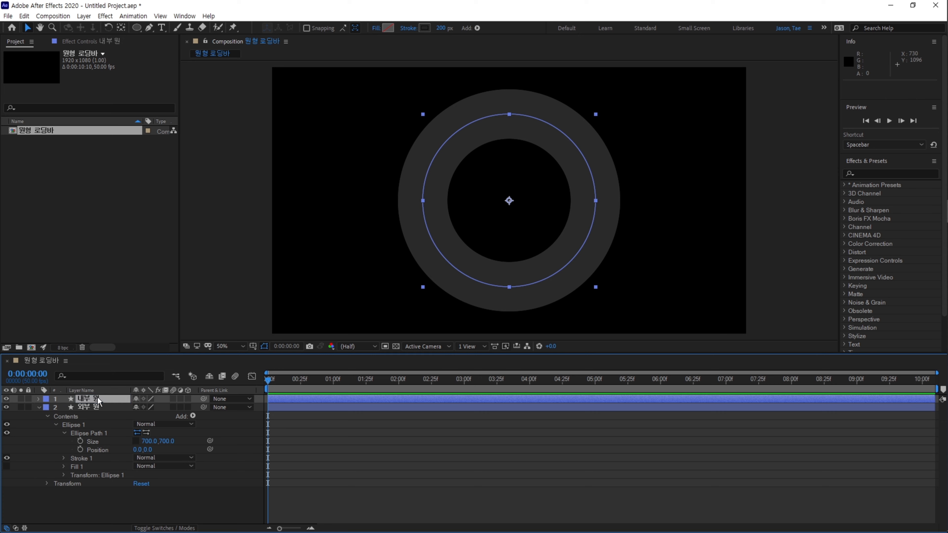
Change the stroke colour of the 내부 원 ring to a light red.
{"action": "left_click", "coordinate": [424, 27]}
{"action": "left_click", "coordinate": [473, 213]}
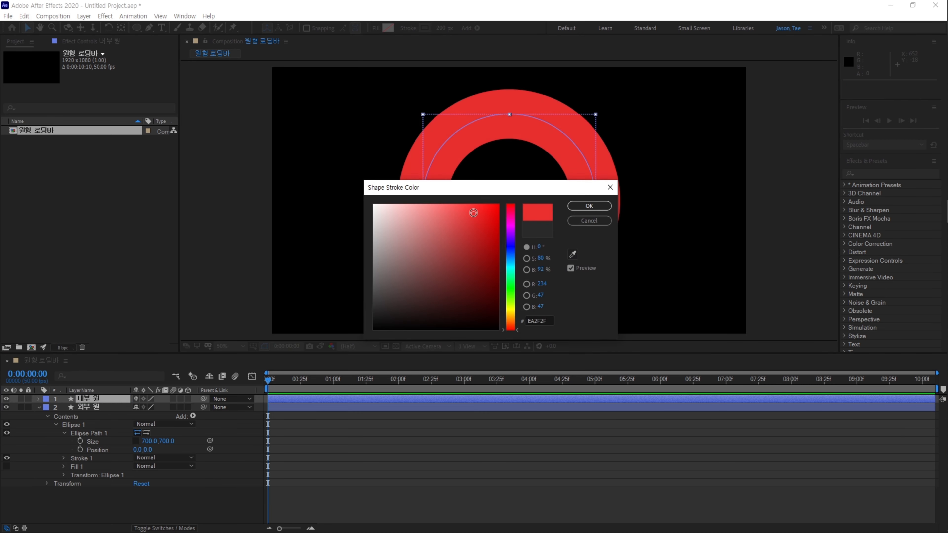
{"action": "left_click", "coordinate": [462, 207]}
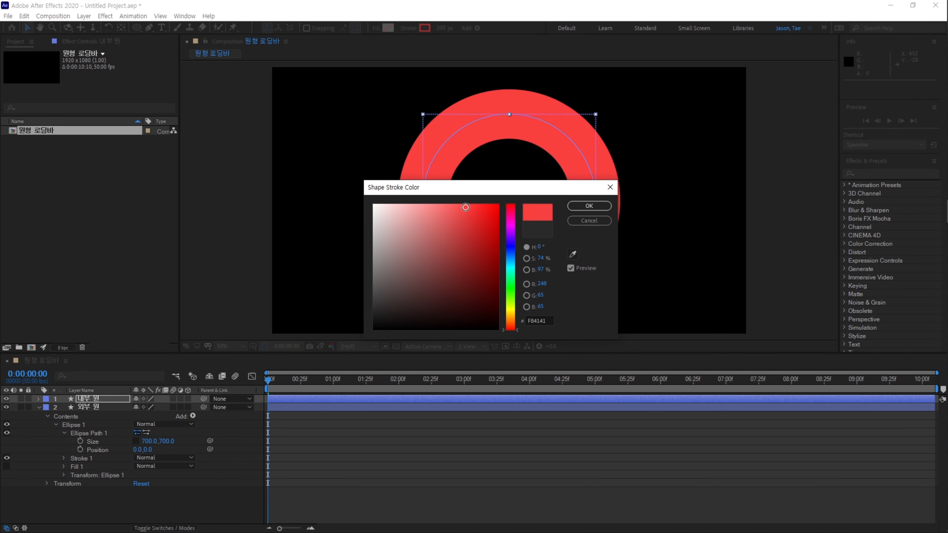
{"action": "left_click", "coordinate": [590, 206]}
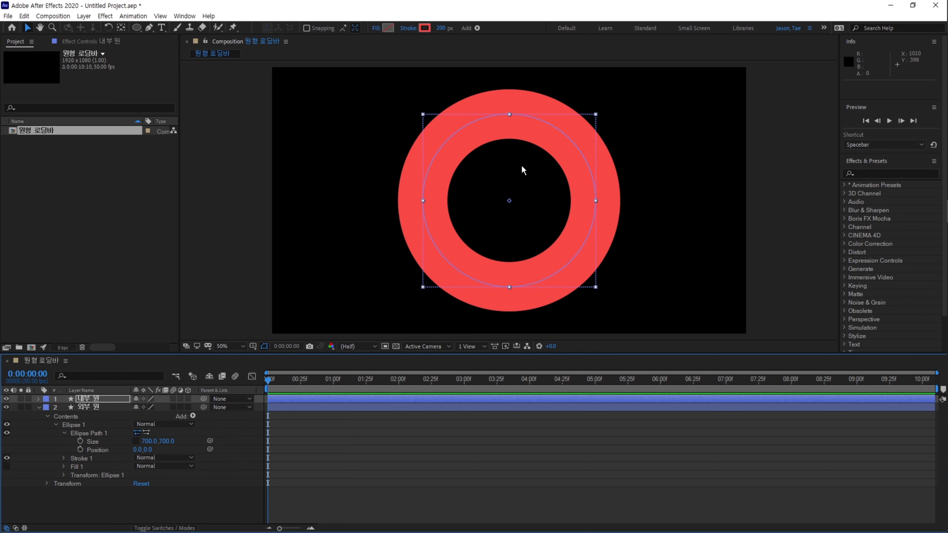
Set the stroke width of the 내부 원 ring to 180 px.
{"action": "left_click", "coordinate": [444, 28]}
{"action": "type", "text": "1"}
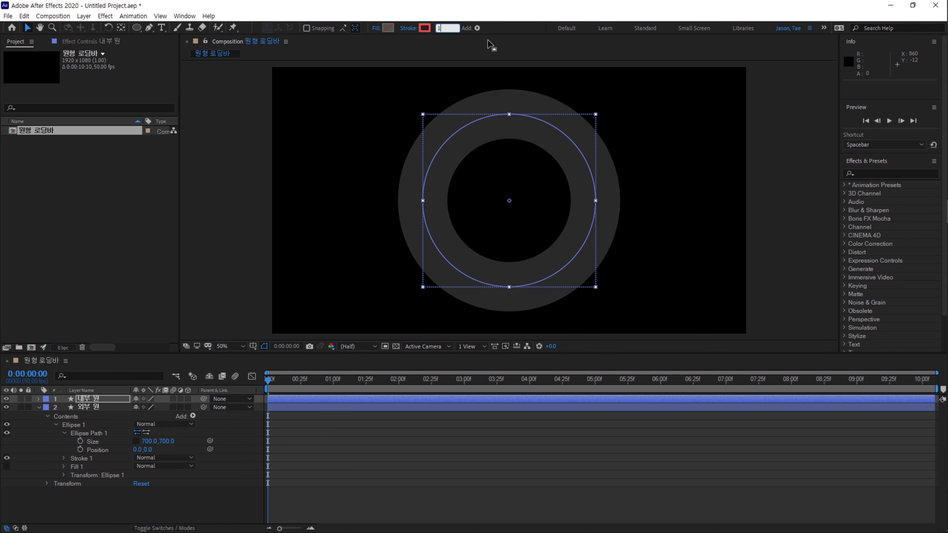
{"action": "type", "text": "80"}
{"action": "key", "text": "Return"}
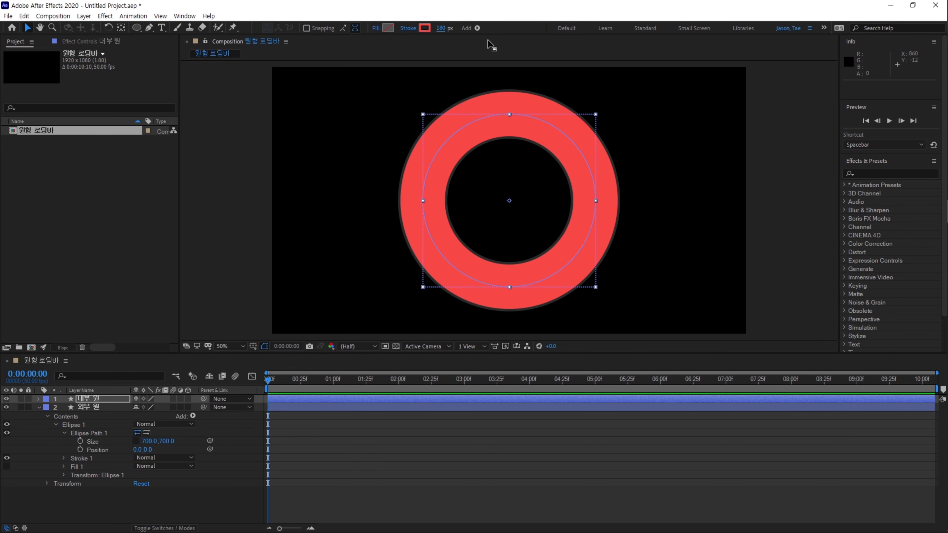
{"action": "key", "text": "period"}
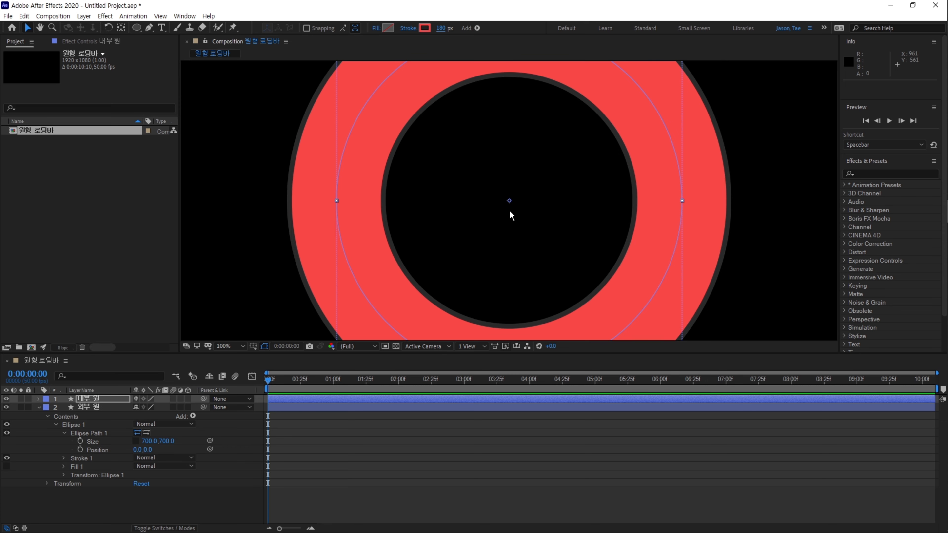
{"action": "key", "text": "comma"}
Add a text layer reading 00 inside the red ring.
{"action": "left_click", "coordinate": [161, 27]}
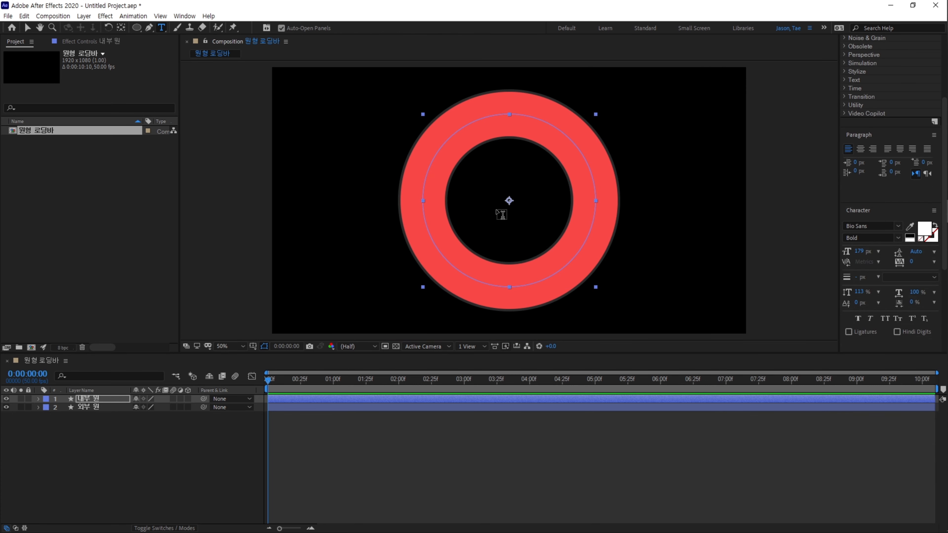
{"action": "left_click", "coordinate": [487, 206]}
{"action": "type", "text": "00"}
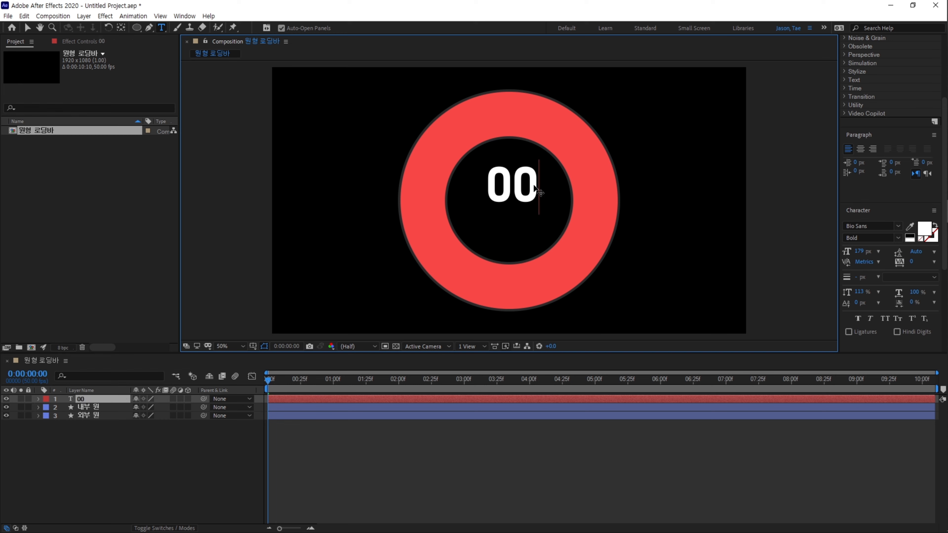
{"action": "key", "text": "KP_Enter"}
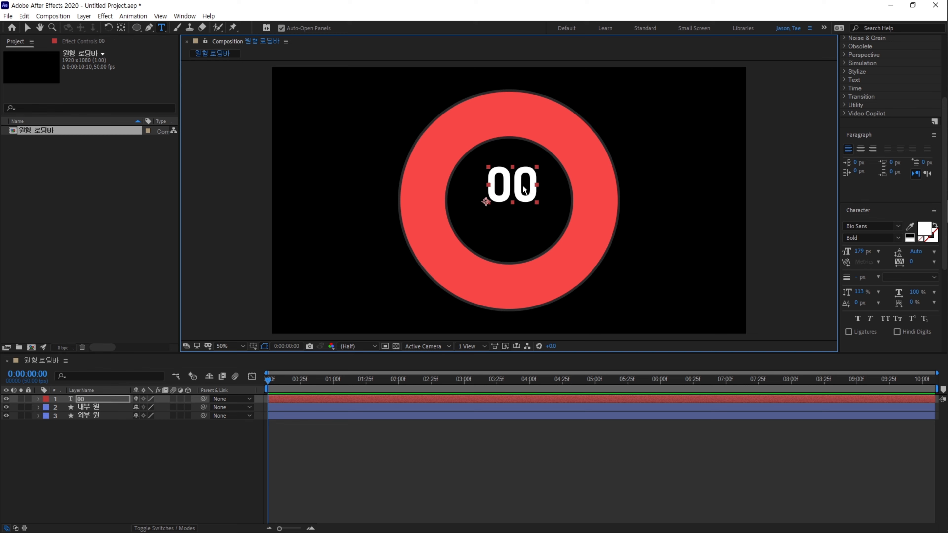
{"action": "key", "text": "v"}
Align the 00 text to the horizontal and vertical centre of the composition.
{"action": "left_click", "coordinate": [184, 16]}
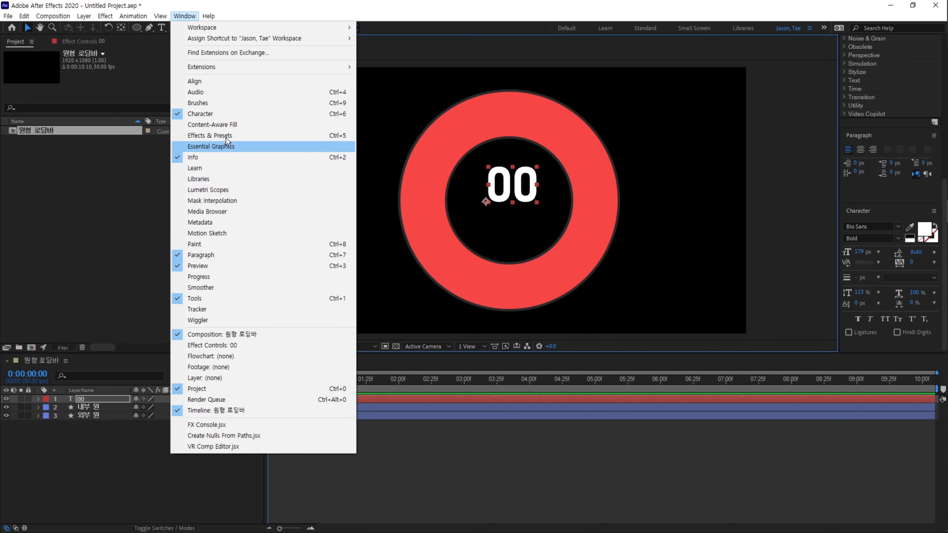
{"action": "left_click", "coordinate": [231, 81]}
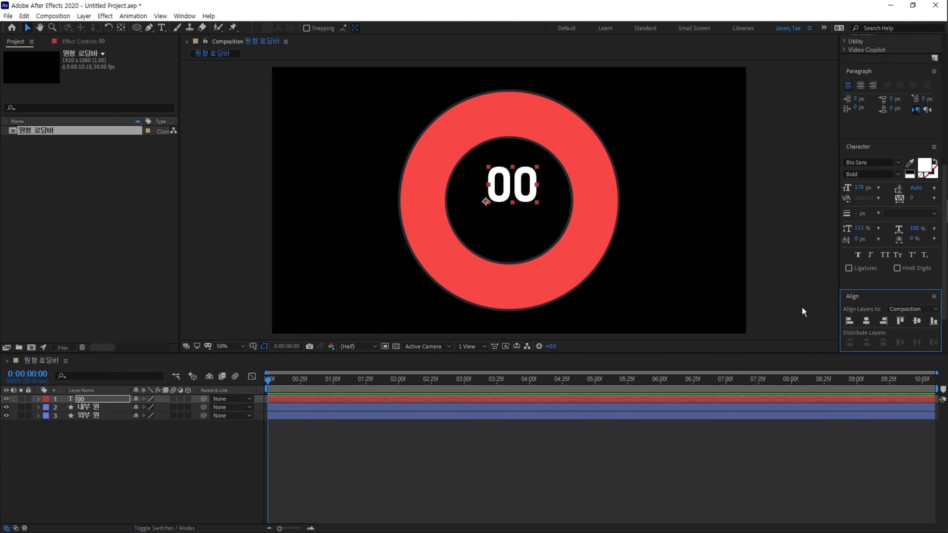
{"action": "left_click", "coordinate": [866, 320]}
{"action": "left_click", "coordinate": [916, 320]}
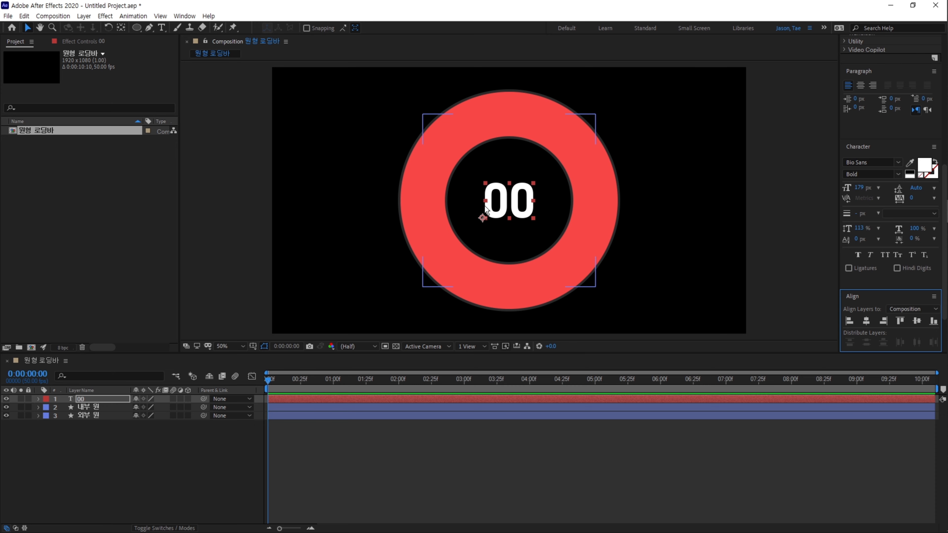
Add a null object to the composition and apply a Slider Control effect to it.
{"action": "left_click", "coordinate": [149, 436]}
{"action": "right_click", "coordinate": [137, 434]}
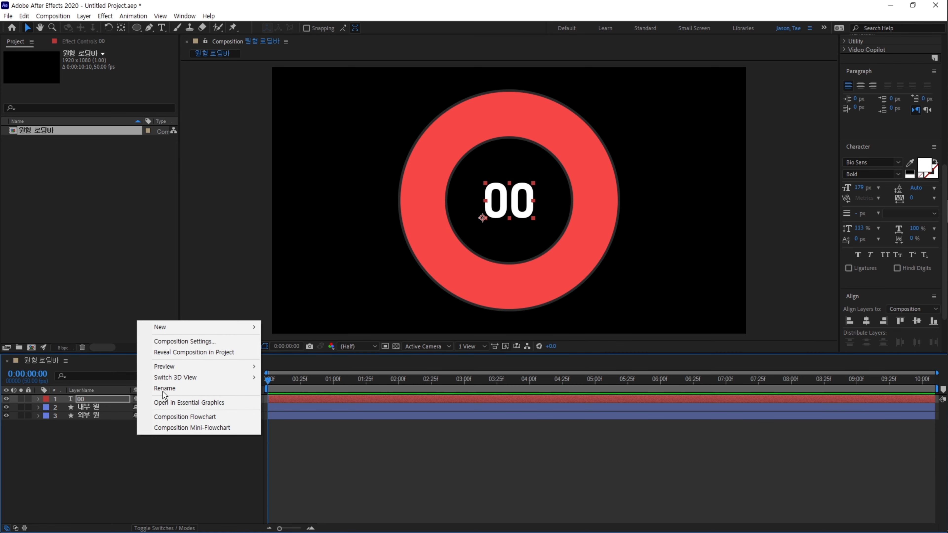
{"action": "mouse_move", "coordinate": [186, 328]}
{"action": "left_click", "coordinate": [306, 389]}
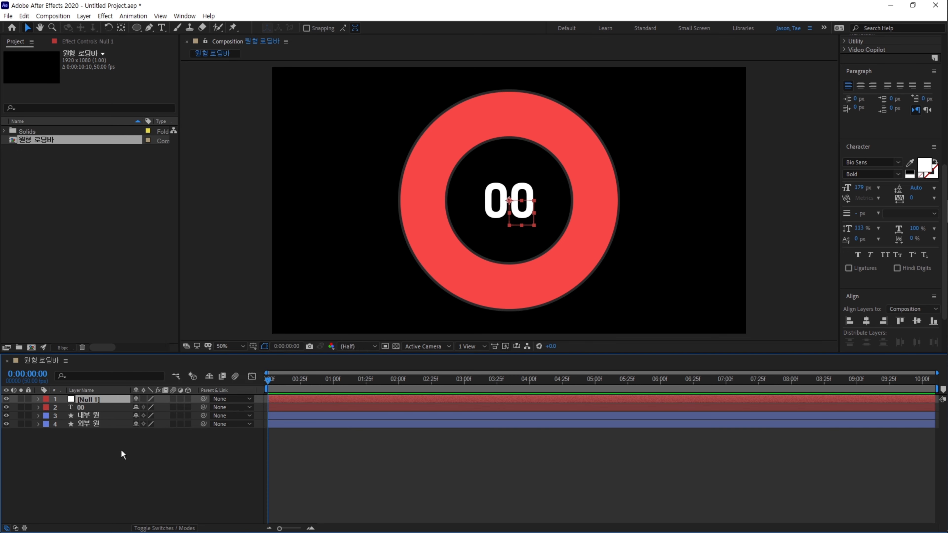
{"action": "key", "text": "ctrl+space"}
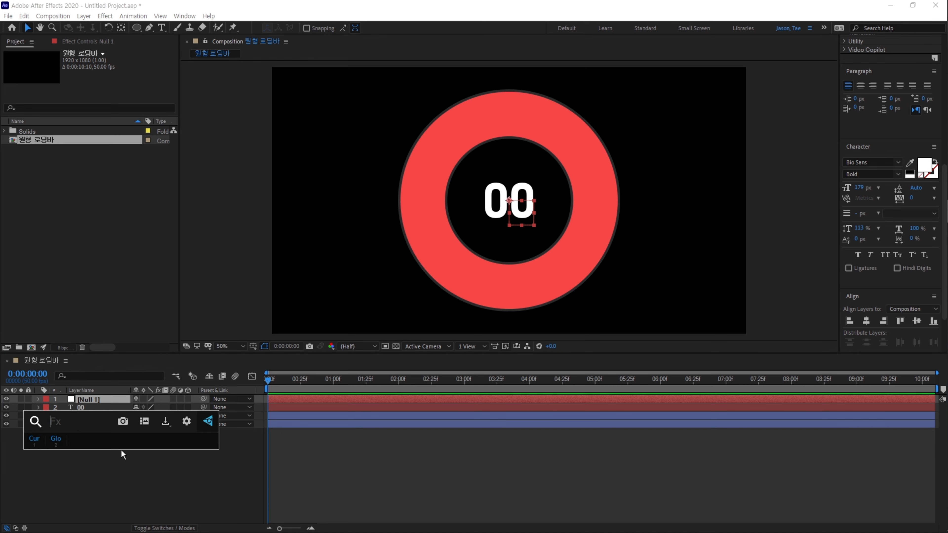
{"action": "type", "text": "sli"}
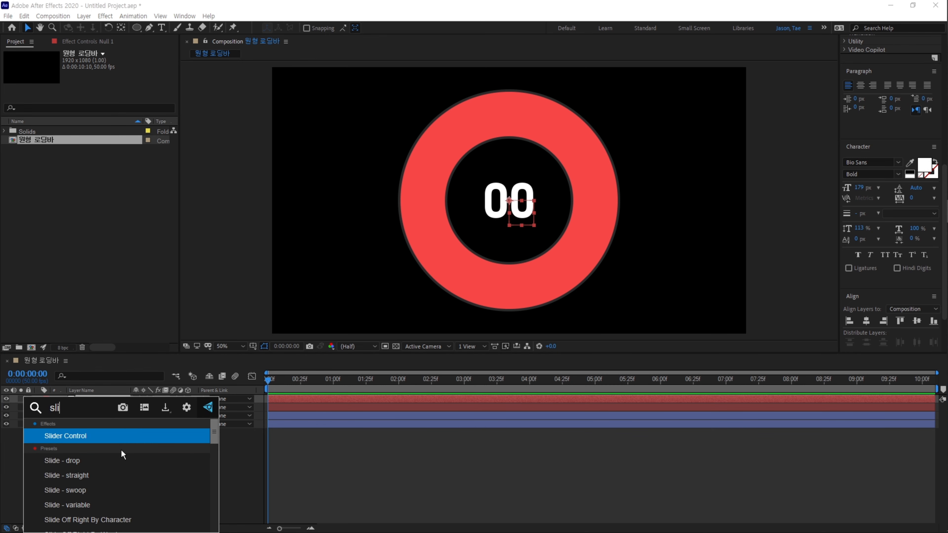
{"action": "key", "text": "Return"}
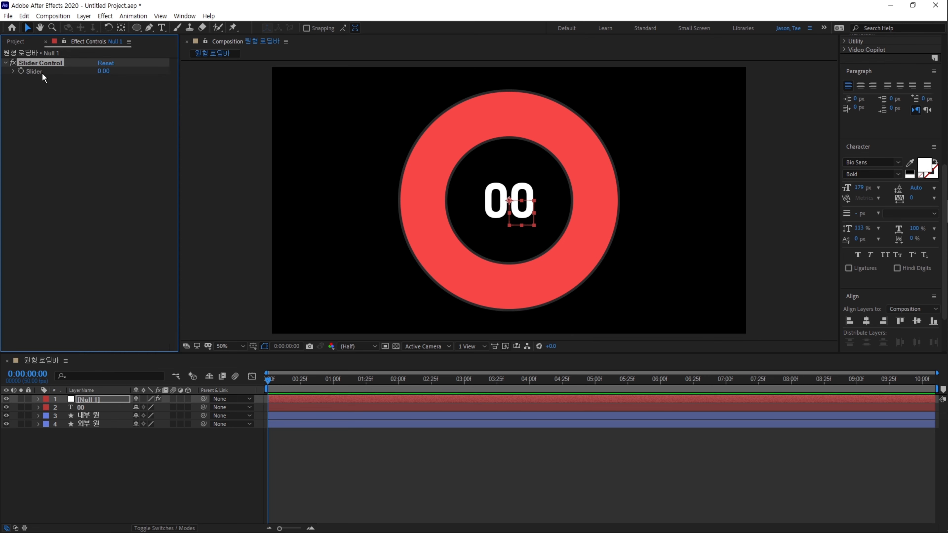
Add a Trim Paths operator to the contents of the 내부 원 layer.
{"action": "left_click", "coordinate": [41, 416]}
{"action": "left_click", "coordinate": [38, 415]}
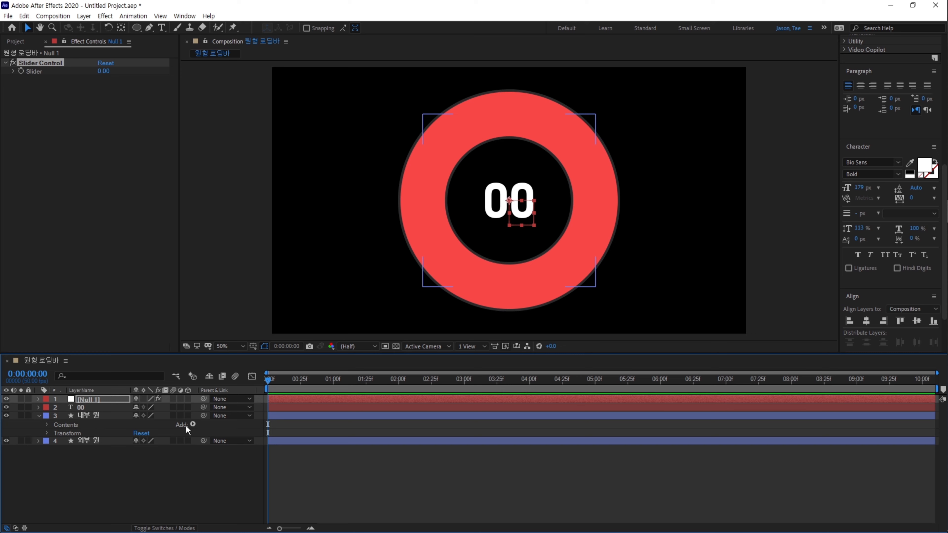
{"action": "left_click", "coordinate": [193, 424]}
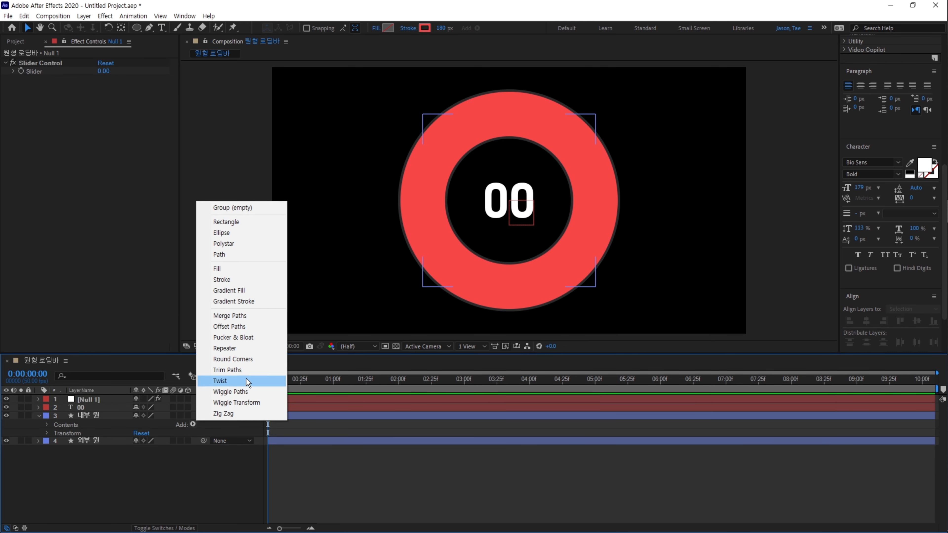
{"action": "left_click", "coordinate": [249, 370]}
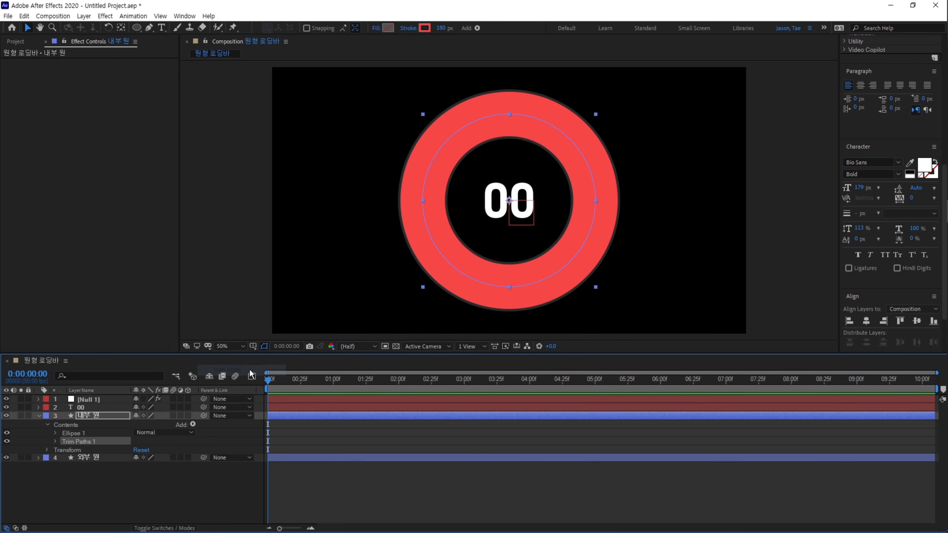
Try the Trim Paths End value of the 내부 원 ring at 0% and 72%, and leave it at 0%.
{"action": "left_click", "coordinate": [56, 441]}
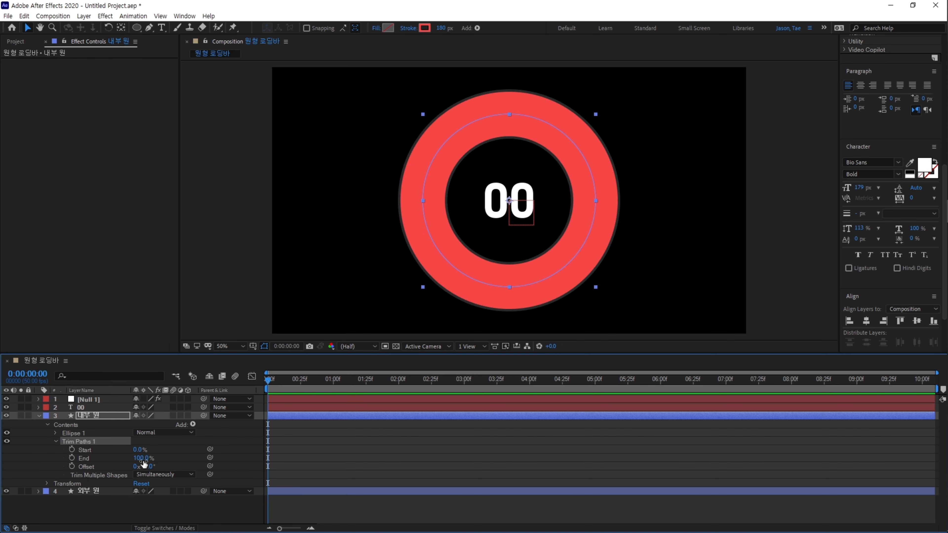
{"action": "left_click_drag", "start_coordinate": [144, 460], "coordinate": [93, 467]}
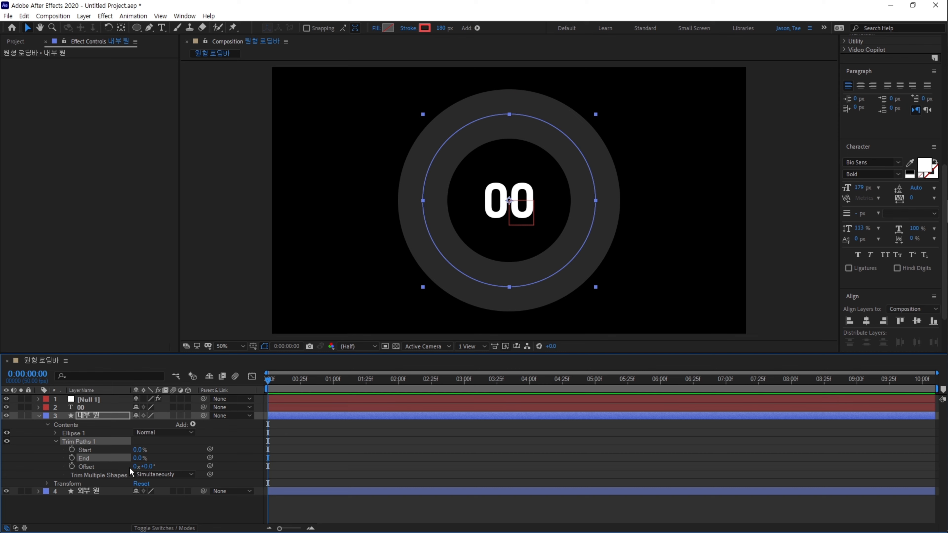
{"action": "left_click_drag", "start_coordinate": [137, 464], "coordinate": [187, 467]}
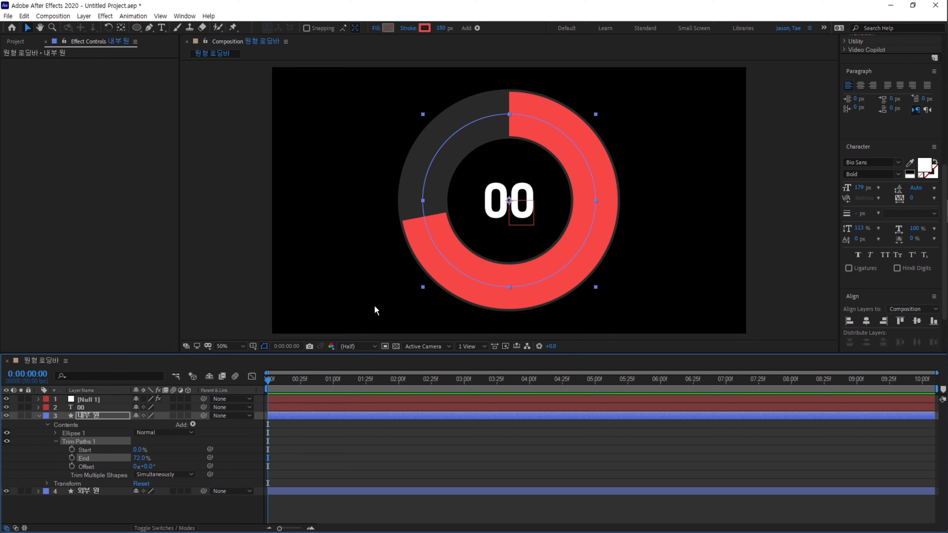
{"action": "left_click_drag", "start_coordinate": [145, 460], "coordinate": [104, 463]}
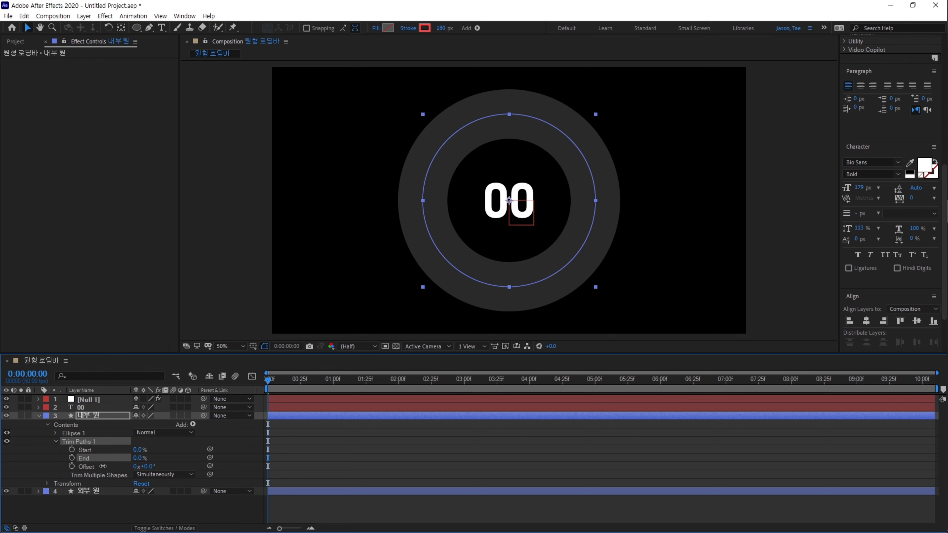
Link the Trim Paths End of 내부 원 to the Slider of Null 1 and set the Slider to 49.
{"action": "left_click", "coordinate": [89, 399]}
{"action": "left_click", "coordinate": [98, 456]}
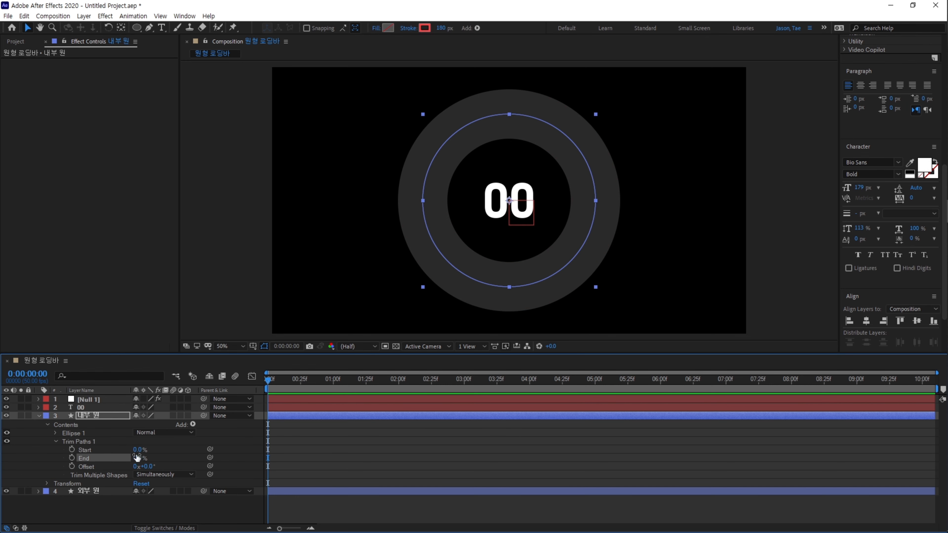
{"action": "left_click", "coordinate": [99, 399]}
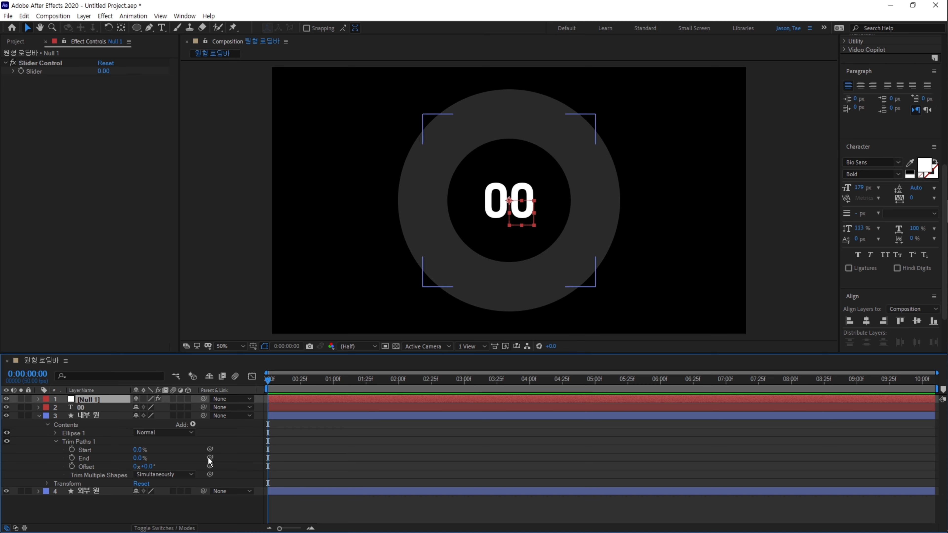
{"action": "left_click_drag", "start_coordinate": [209, 458], "coordinate": [42, 68]}
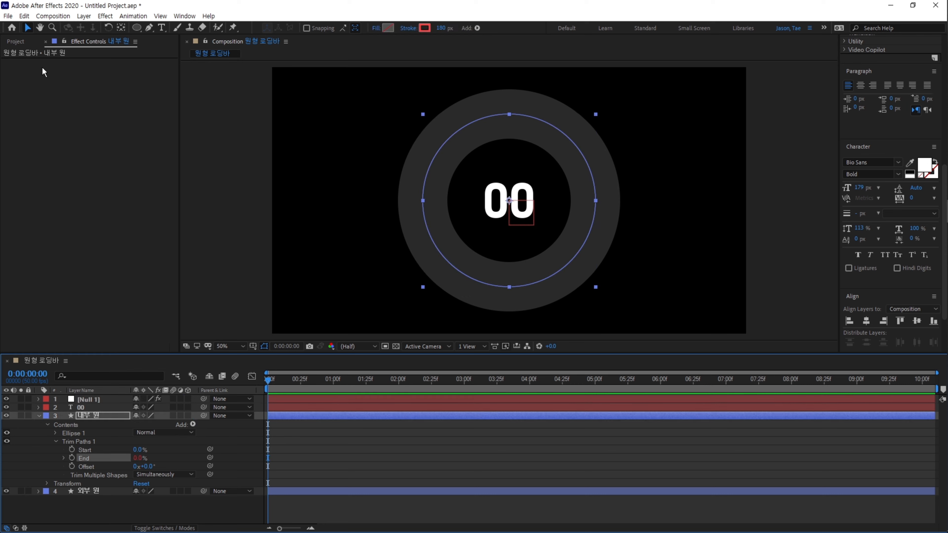
{"action": "left_click", "coordinate": [105, 397]}
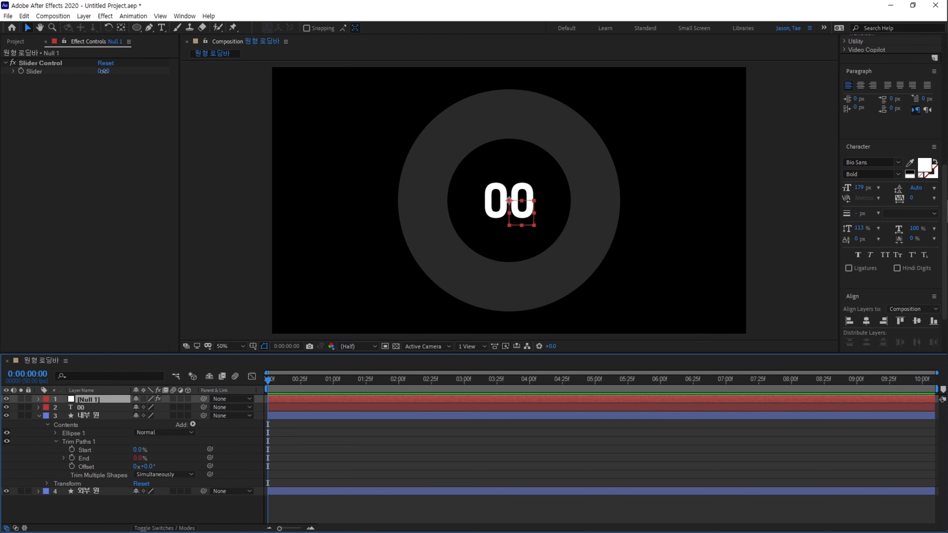
{"action": "left_click_drag", "start_coordinate": [104, 70], "coordinate": [134, 77]}
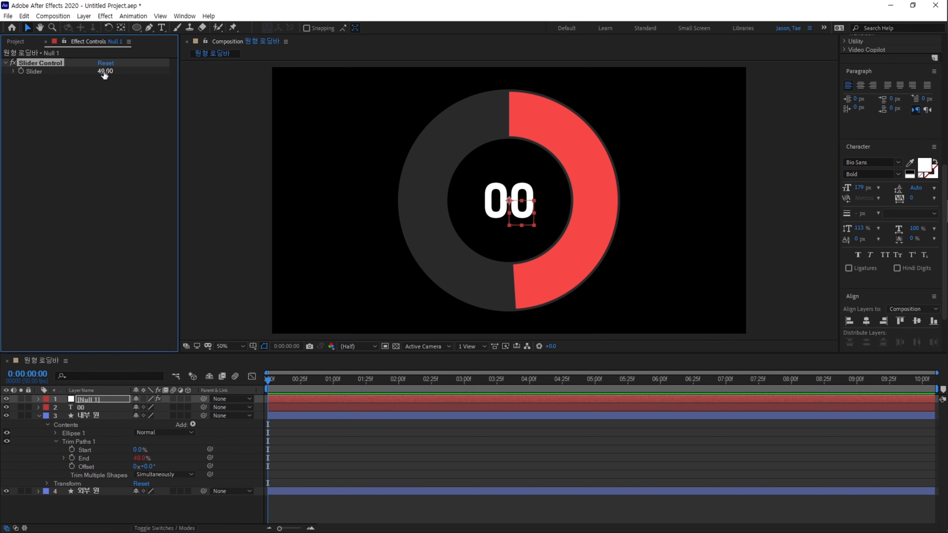
Link the Source Text of the 00 text layer to the Slider of Null 1.
{"action": "left_click", "coordinate": [97, 406]}
{"action": "left_click", "coordinate": [37, 407]}
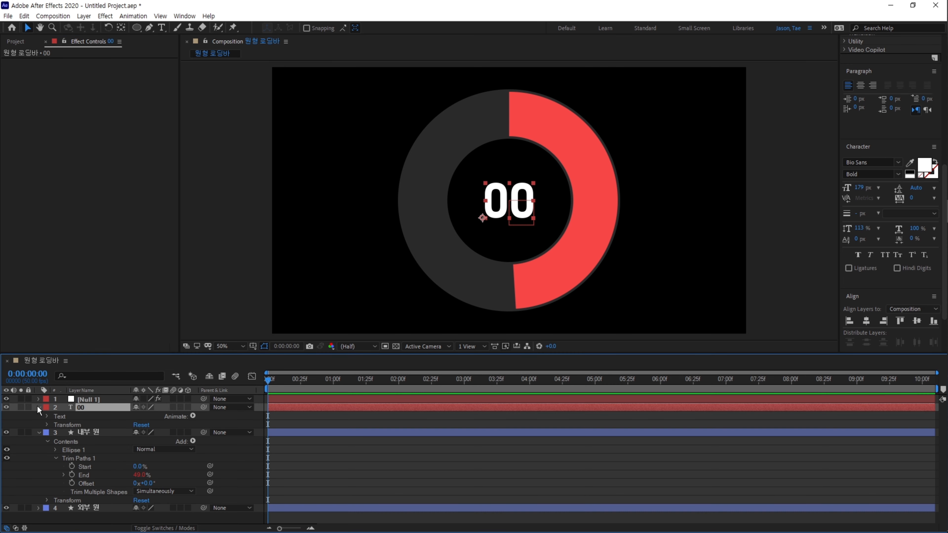
{"action": "left_click", "coordinate": [46, 416]}
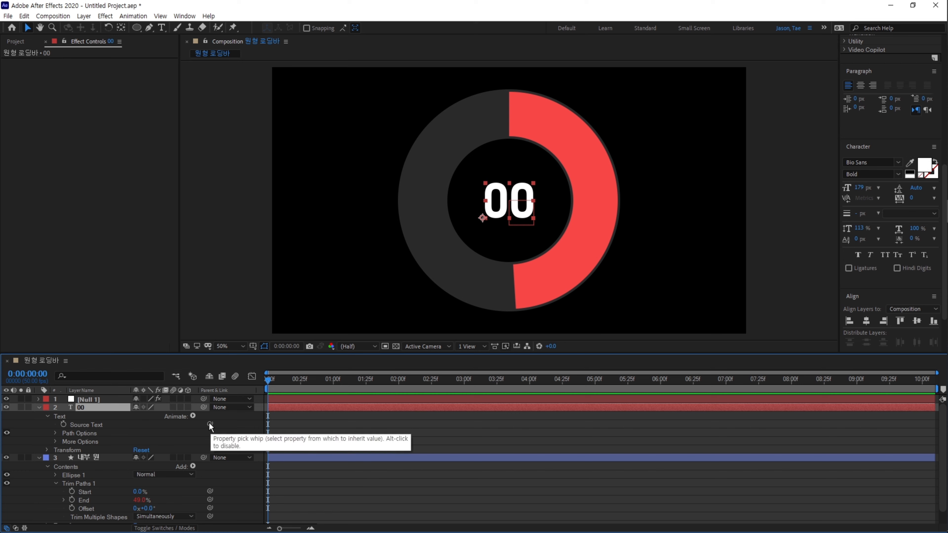
{"action": "left_click", "coordinate": [107, 400]}
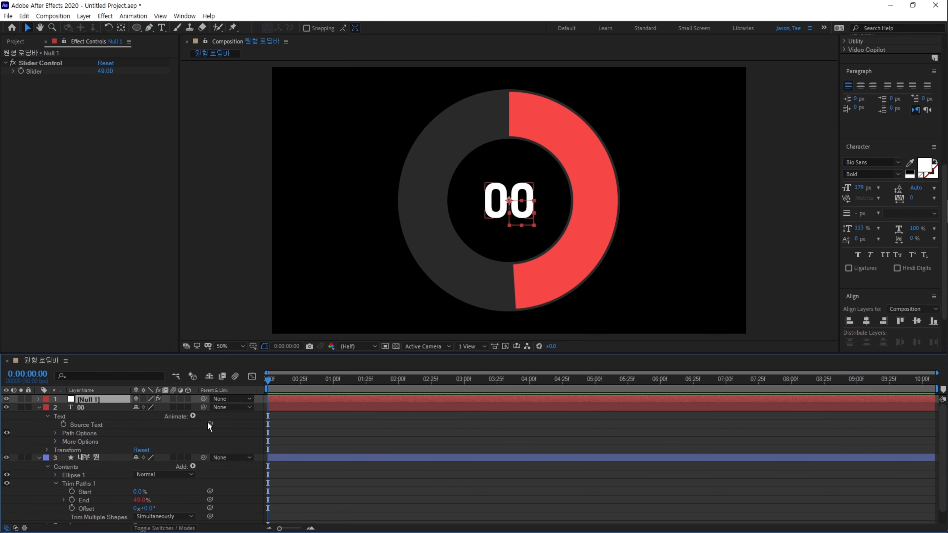
{"action": "left_click_drag", "start_coordinate": [210, 424], "coordinate": [43, 69]}
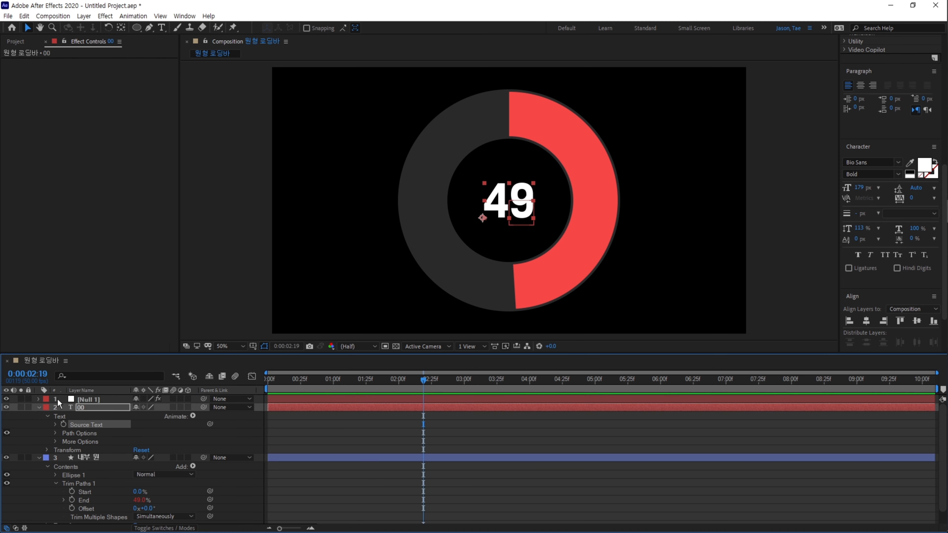
Test the linked ring and number by setting the Slider of Null 1 to 66 and to 13.
{"action": "left_click", "coordinate": [100, 399]}
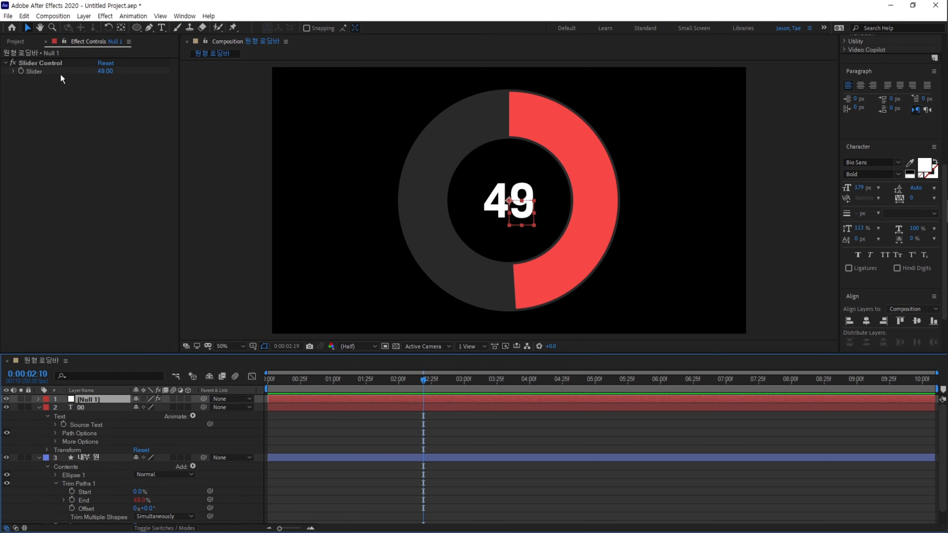
{"action": "left_click_drag", "start_coordinate": [104, 71], "coordinate": [111, 72]}
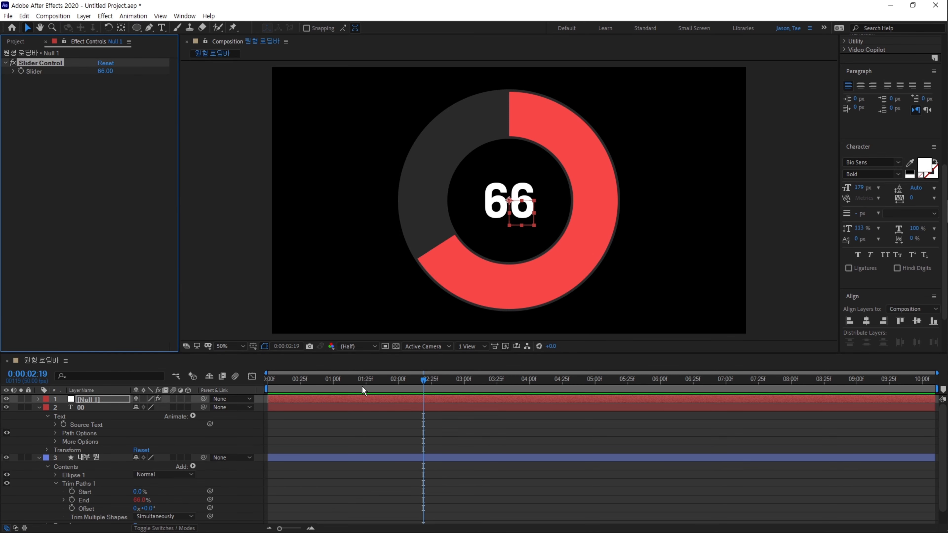
{"action": "left_click", "coordinate": [347, 380]}
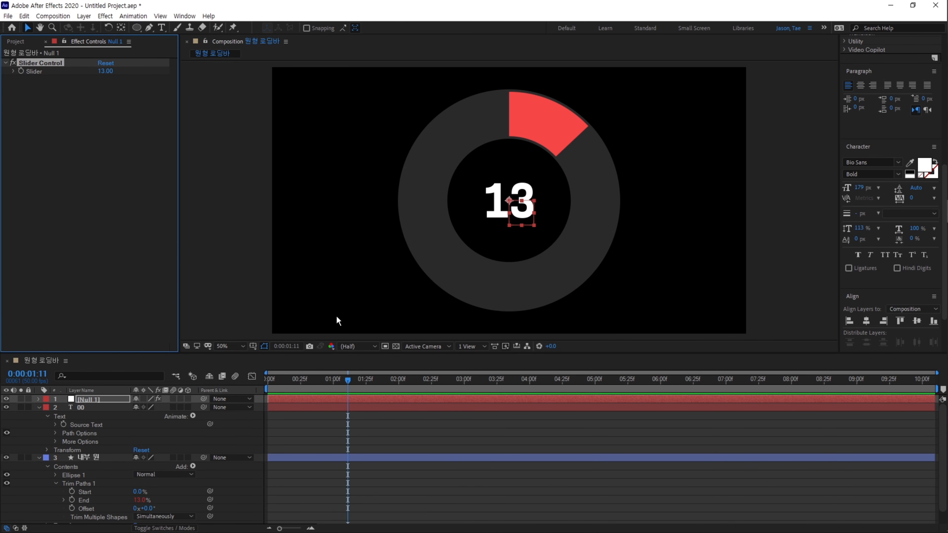
Start keyframing the Slider of Null 1 at 0:00:00:00 with a value of 0.
{"action": "left_click_drag", "start_coordinate": [299, 384], "coordinate": [234, 382]}
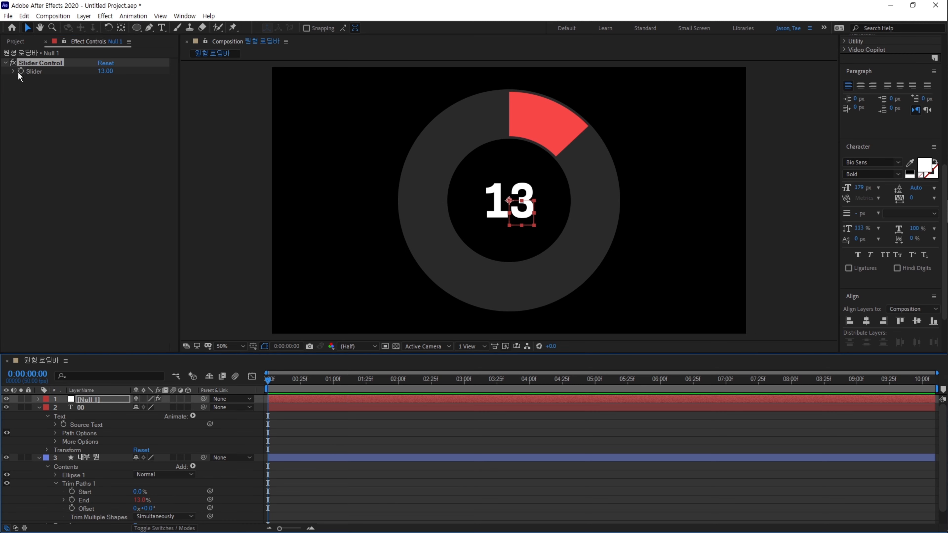
{"action": "left_click", "coordinate": [41, 78]}
{"action": "left_click", "coordinate": [106, 71]}
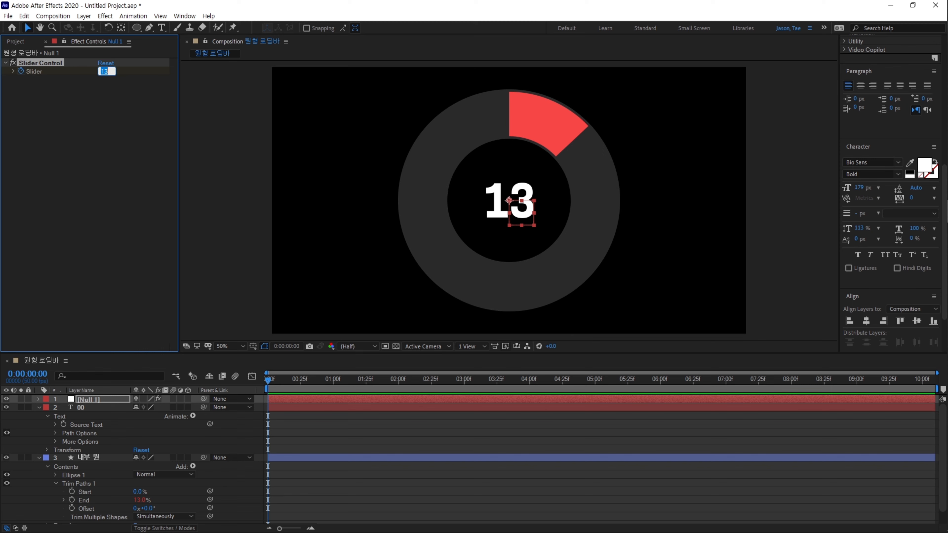
{"action": "type", "text": "0"}
{"action": "key", "text": "Return"}
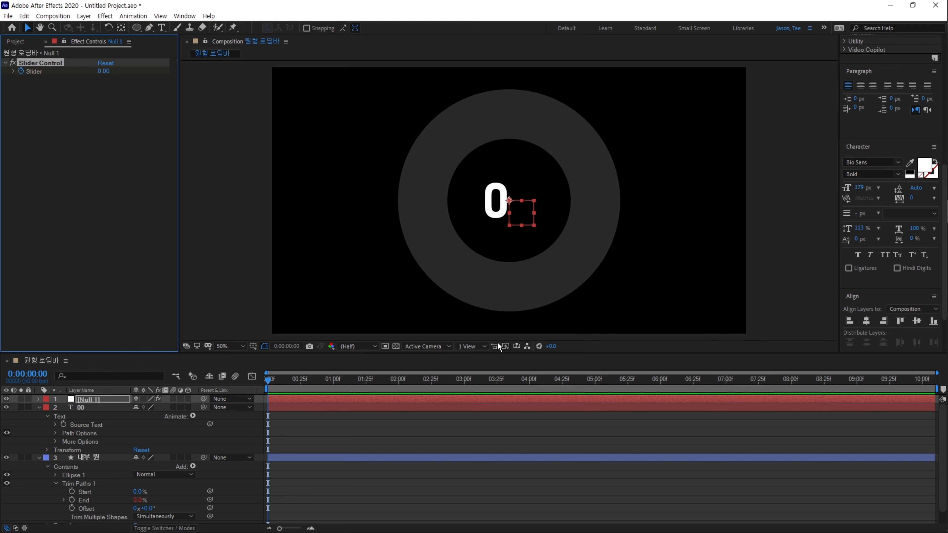
Add a Slider keyframe with the value 100 at 0:00:10:00.
{"action": "left_click", "coordinate": [921, 382]}
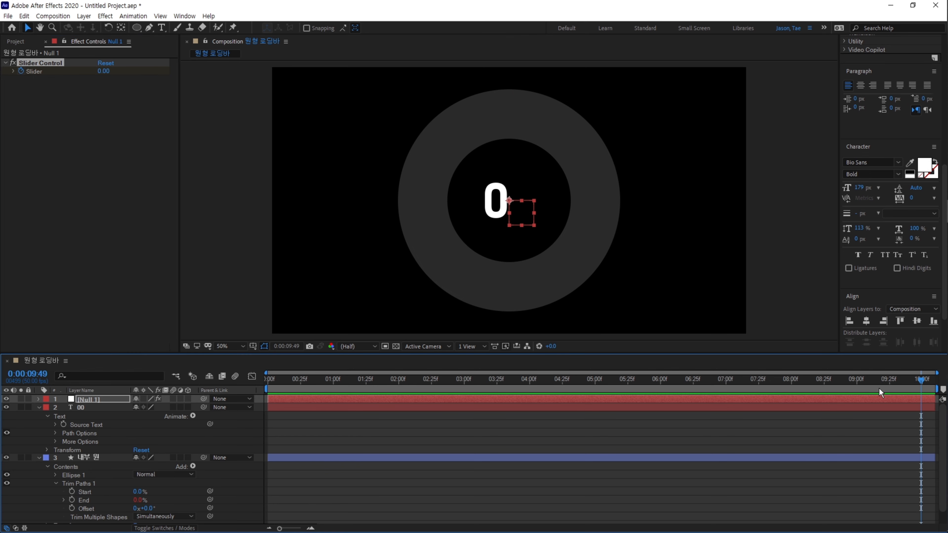
{"action": "left_click", "coordinate": [33, 373]}
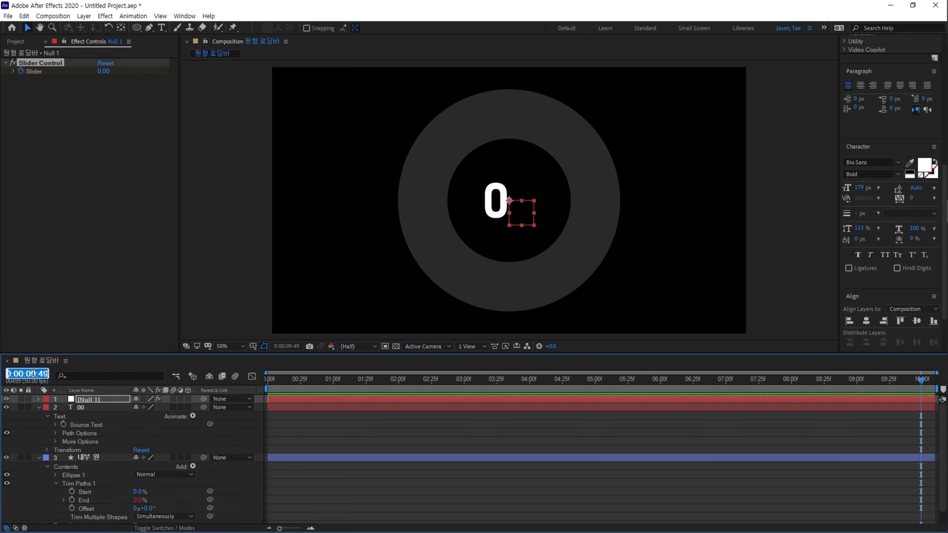
{"action": "type", "text": "1000"}
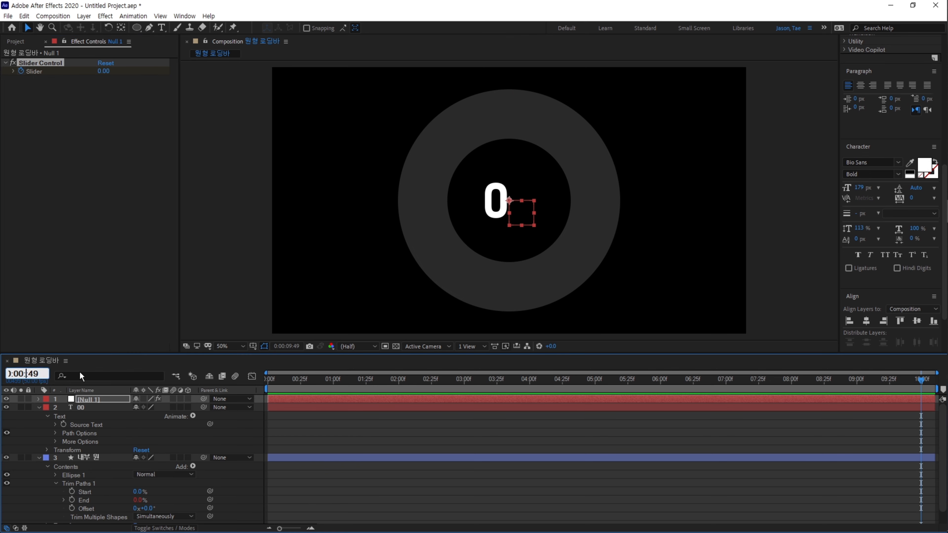
{"action": "key", "text": "Return"}
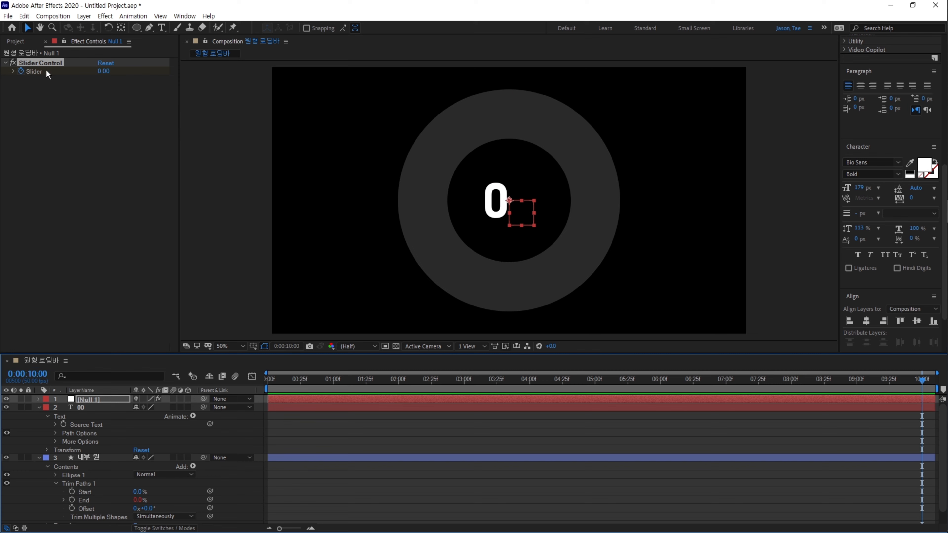
{"action": "left_click", "coordinate": [101, 71]}
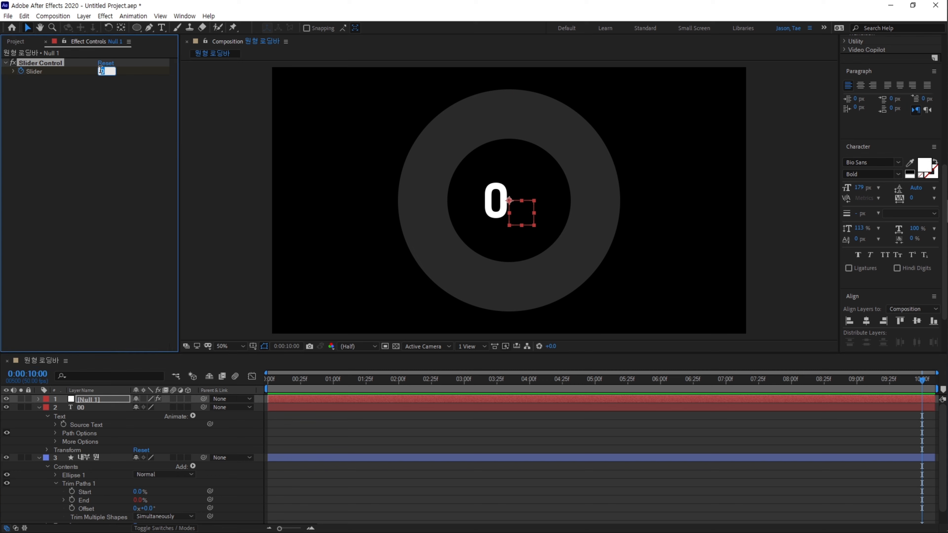
{"action": "type", "text": "100"}
{"action": "key", "text": "Return"}
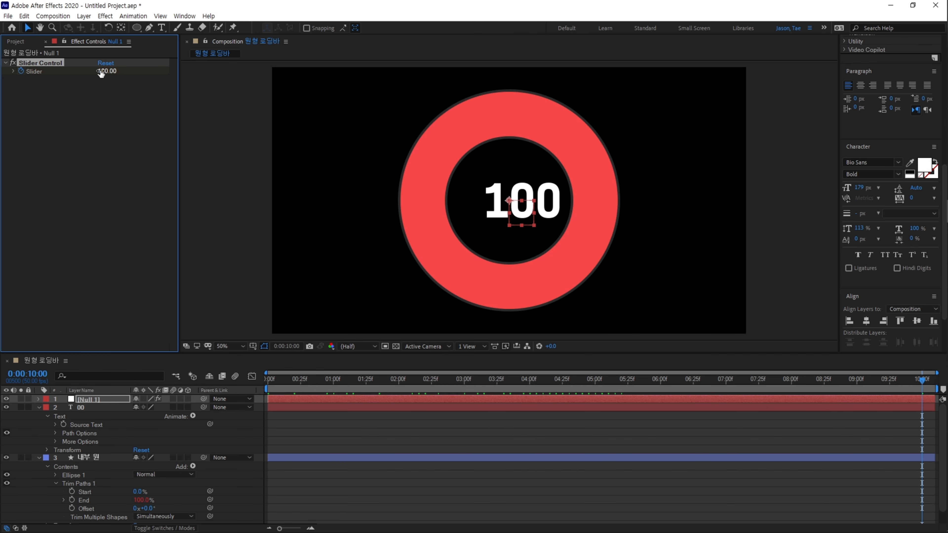
Check the ring and number animation at 0:00:01:00, 0:00:02:00 and 0:00:02:17.
{"action": "left_click", "coordinate": [334, 381]}
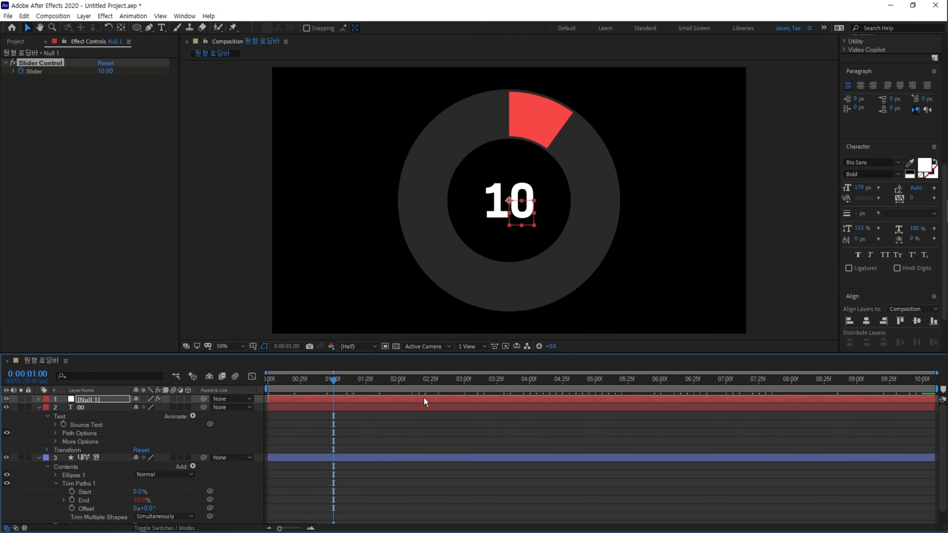
{"action": "left_click", "coordinate": [398, 379]}
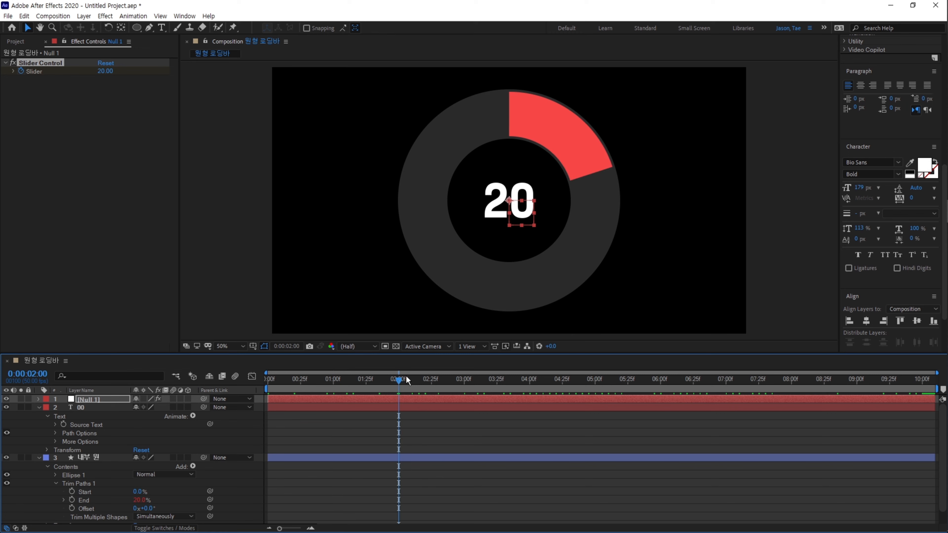
{"action": "mouse_move", "coordinate": [406, 379]}
{"action": "left_mouse_down"}
{"action": "mouse_move", "coordinate": [434, 380]}
{"action": "mouse_move", "coordinate": [423, 388]}
{"action": "left_mouse_up"}
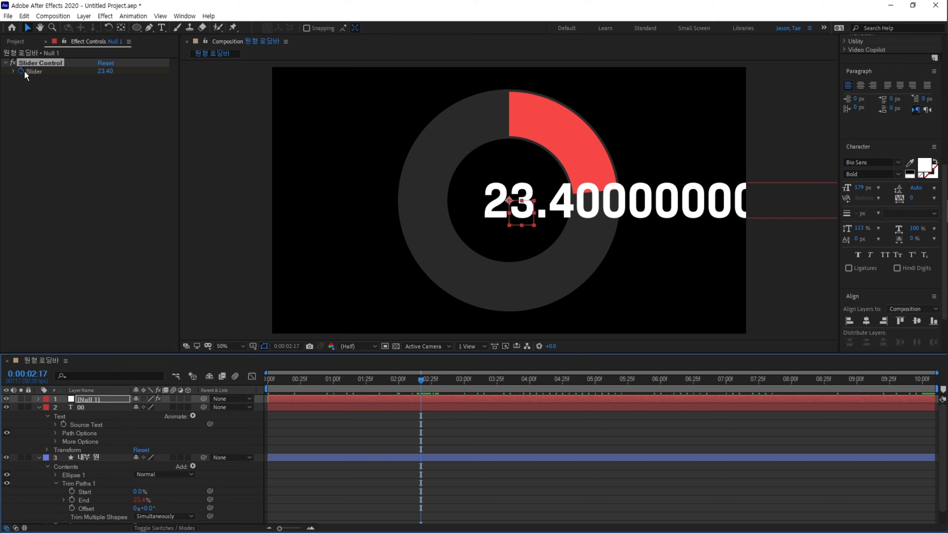
Add the expression Math.round(effect("Slider Control")(1)) to the Slider of Null 1.
{"action": "left_click", "coordinate": [88, 296]}
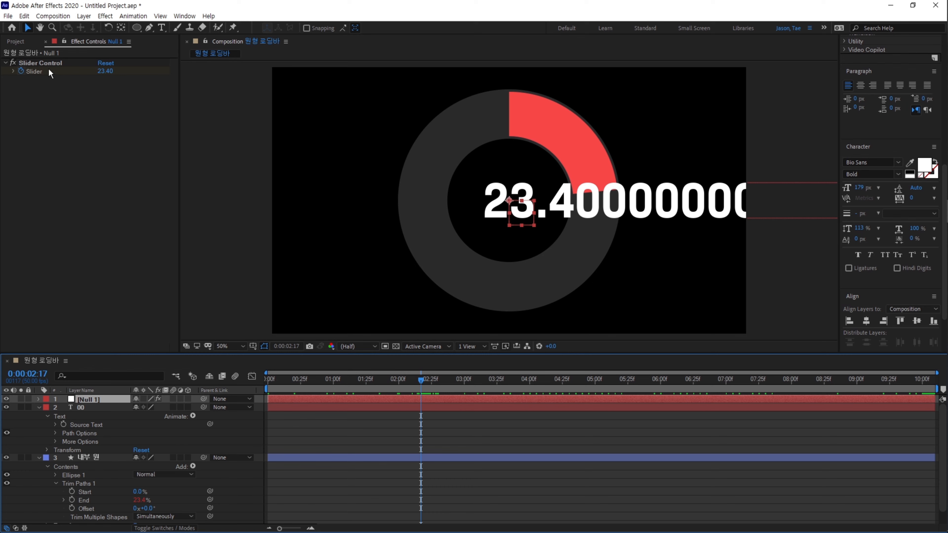
{"action": "left_click", "coordinate": [21, 70], "text": "alt"}
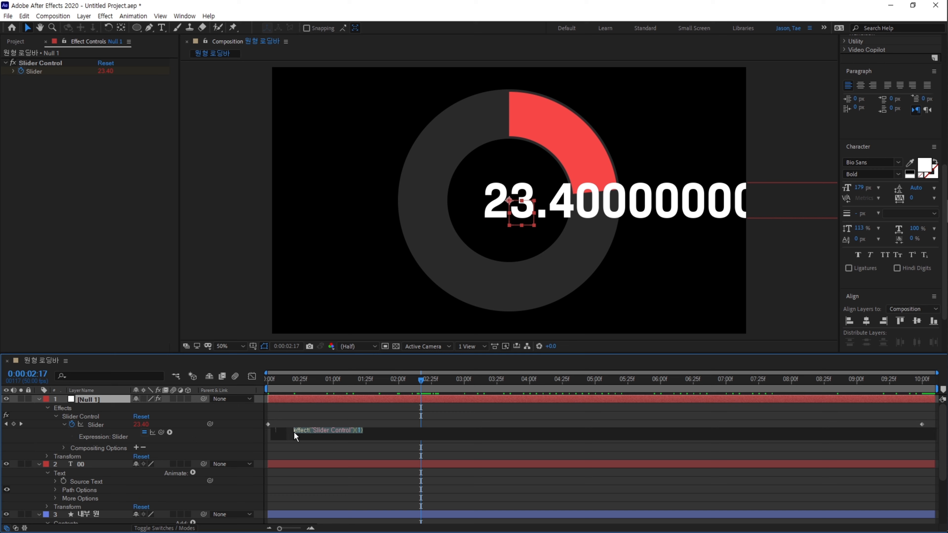
{"action": "left_click", "coordinate": [294, 430]}
{"action": "type", "text": "Math."}
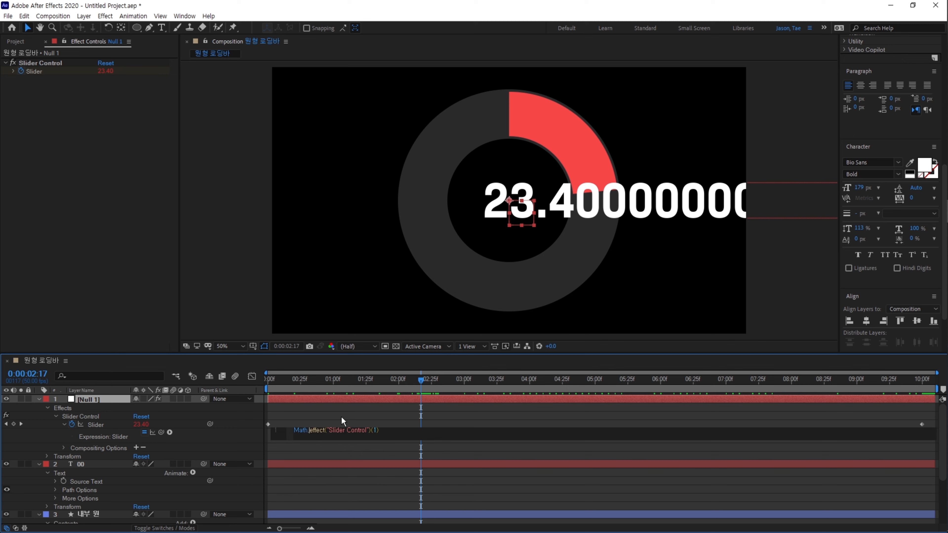
{"action": "type", "text": "round"}
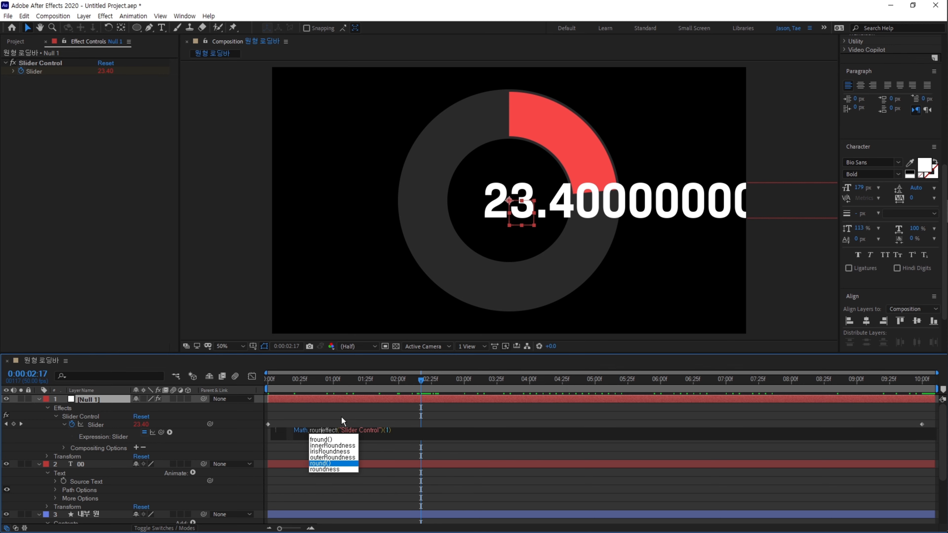
{"action": "key", "text": "Return"}
{"action": "key", "text": "Delete"}
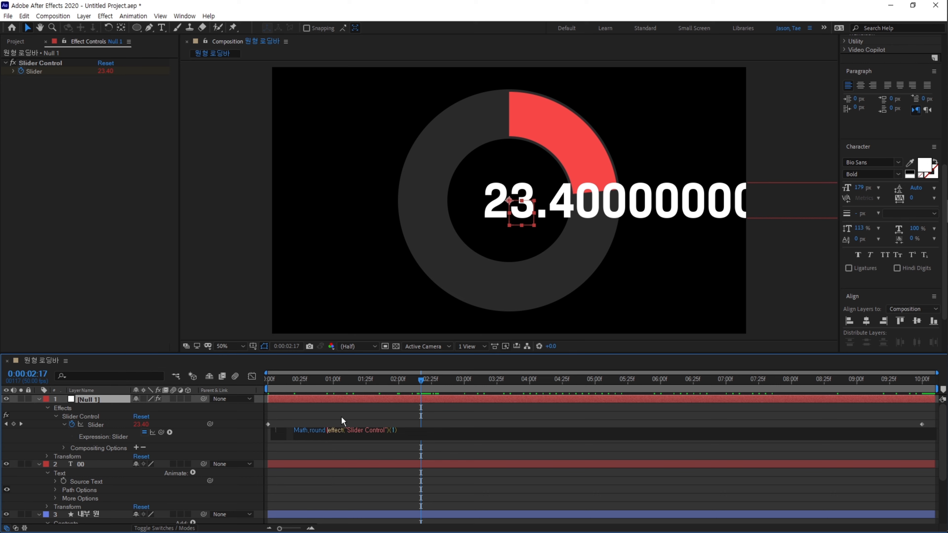
{"action": "key", "text": "End"}
{"action": "type", "text": ")"}
{"action": "left_click", "coordinate": [394, 423]}
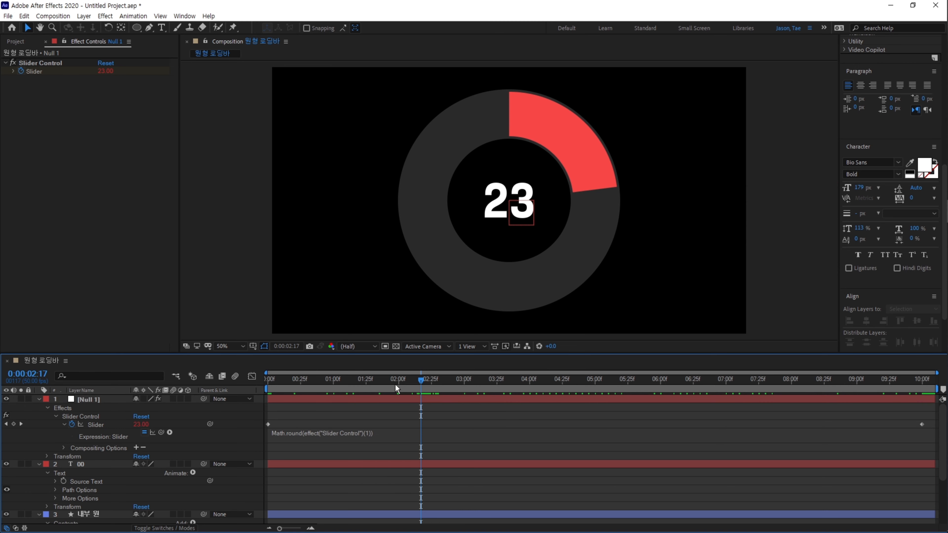
Check the rounded number and ring at 0:00:00:10 and 0:00:10:03.
{"action": "left_click_drag", "start_coordinate": [376, 378], "coordinate": [281, 380]}
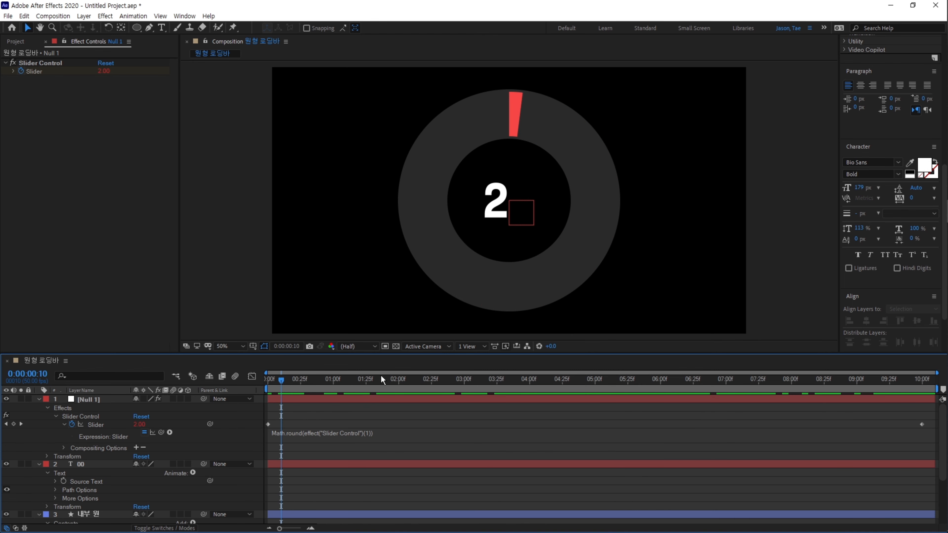
{"action": "left_click_drag", "start_coordinate": [351, 391], "coordinate": [361, 390]}
{"action": "left_click", "coordinate": [926, 384]}
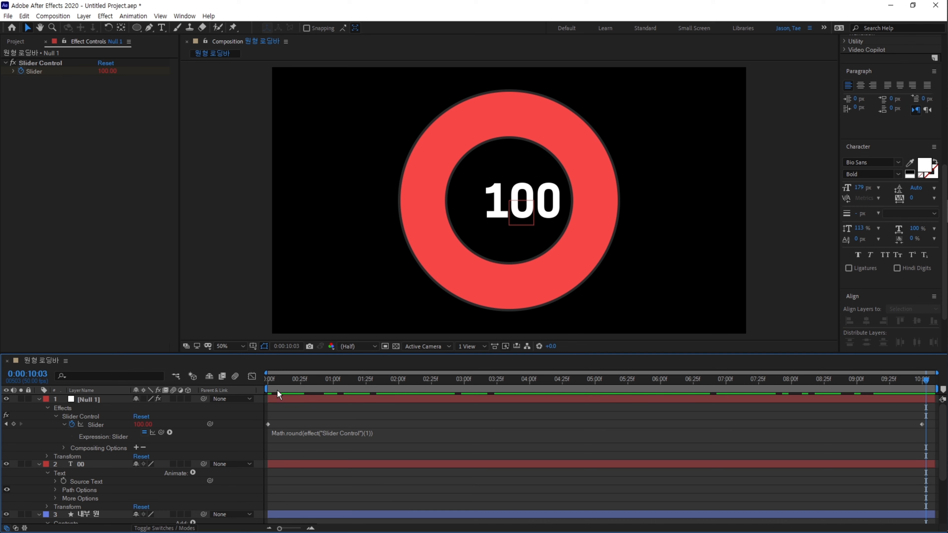
Center the 00 text layer horizontally in the composition at 0:00:00:00 and start keyframing its Position.
{"action": "left_click", "coordinate": [82, 465]}
{"action": "key", "text": "Home"}
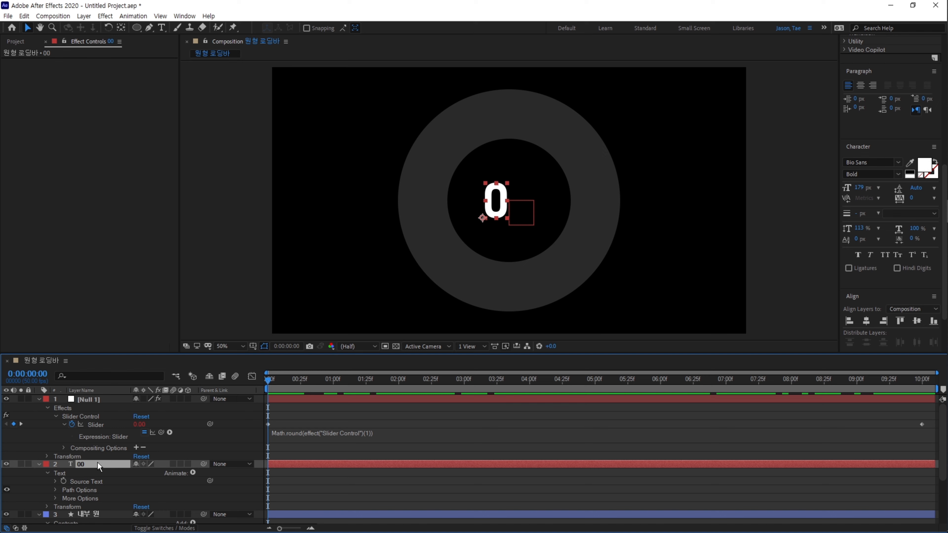
{"action": "key", "text": "p"}
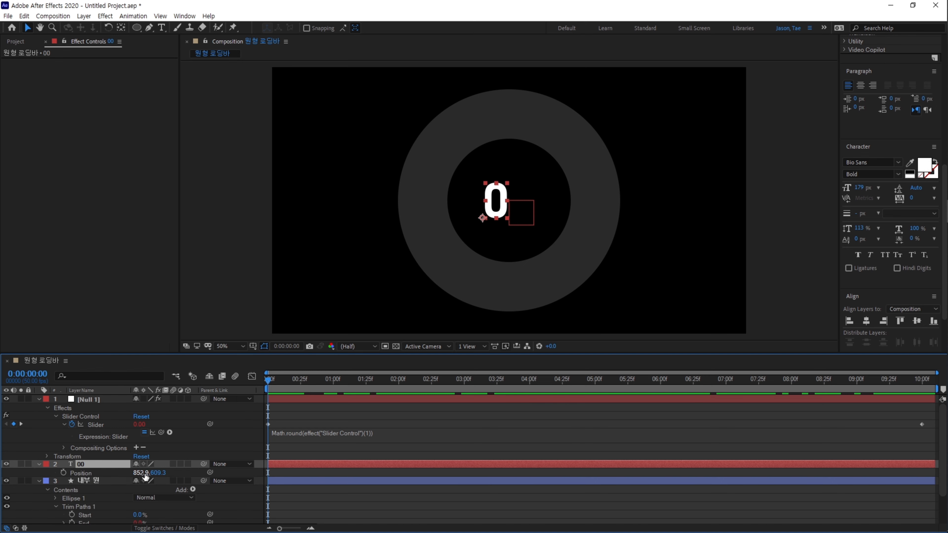
{"action": "left_click", "coordinate": [866, 321]}
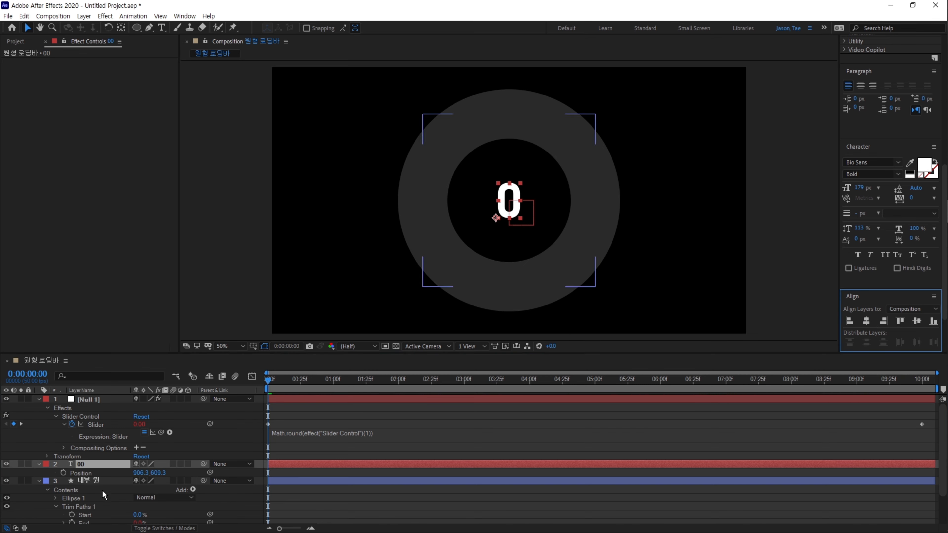
{"action": "left_click", "coordinate": [64, 472]}
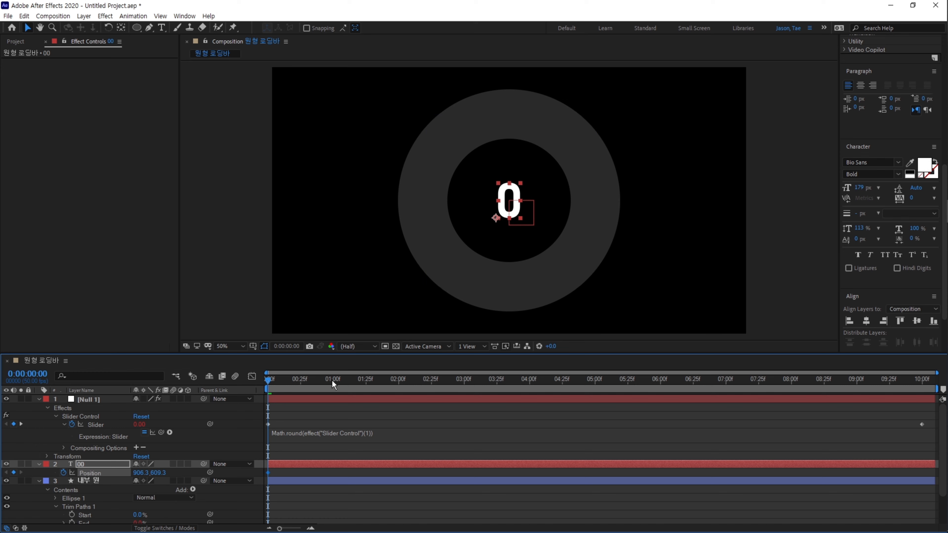
Hold the 00 text's Position with a keyframe at 0:00:00:47 and center the text horizontally at 0:00:00:48.
{"action": "left_click_drag", "start_coordinate": [332, 380], "coordinate": [333, 383]}
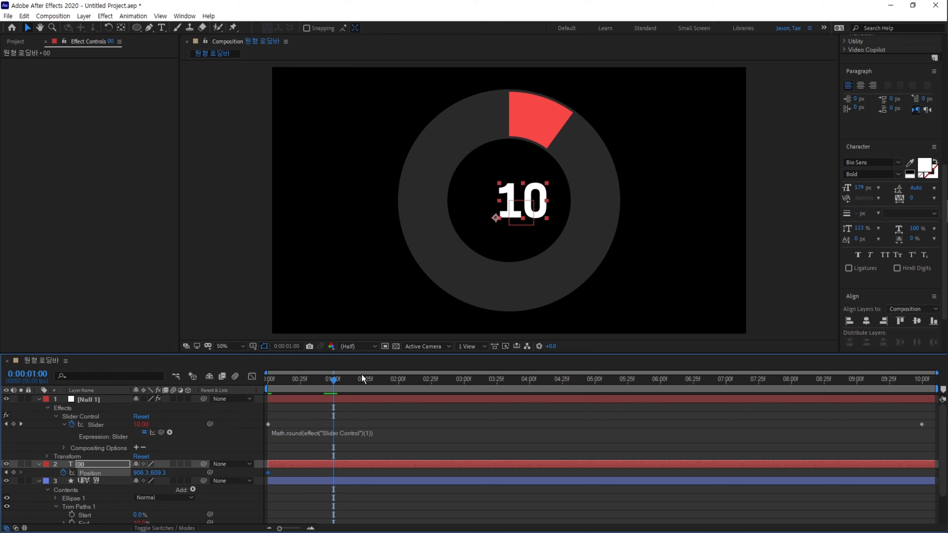
{"action": "key", "text": "Page_Up"}
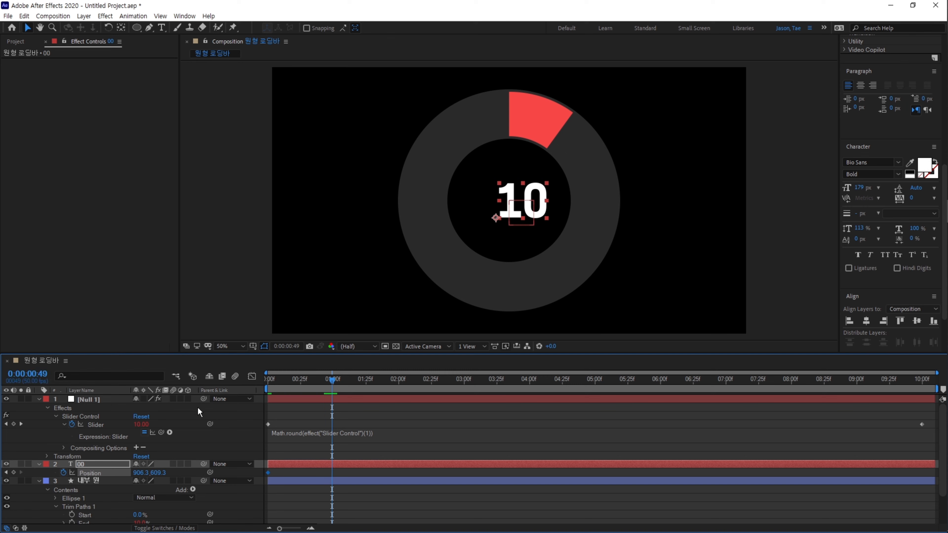
{"action": "key", "text": "Page_Up"}
{"action": "key", "text": "Page_Up"}
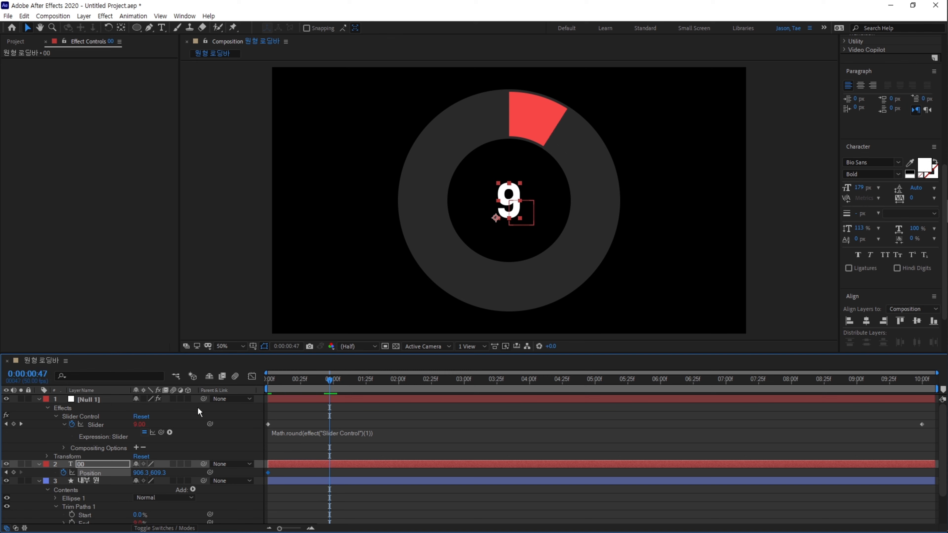
{"action": "left_click", "coordinate": [13, 472]}
{"action": "key", "text": "Page_Down"}
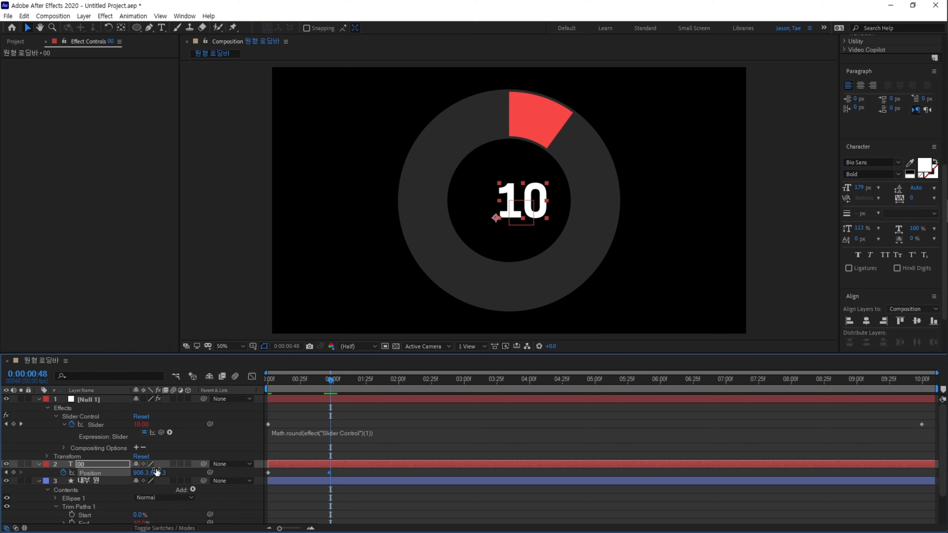
{"action": "left_click_drag", "start_coordinate": [148, 472], "coordinate": [127, 474]}
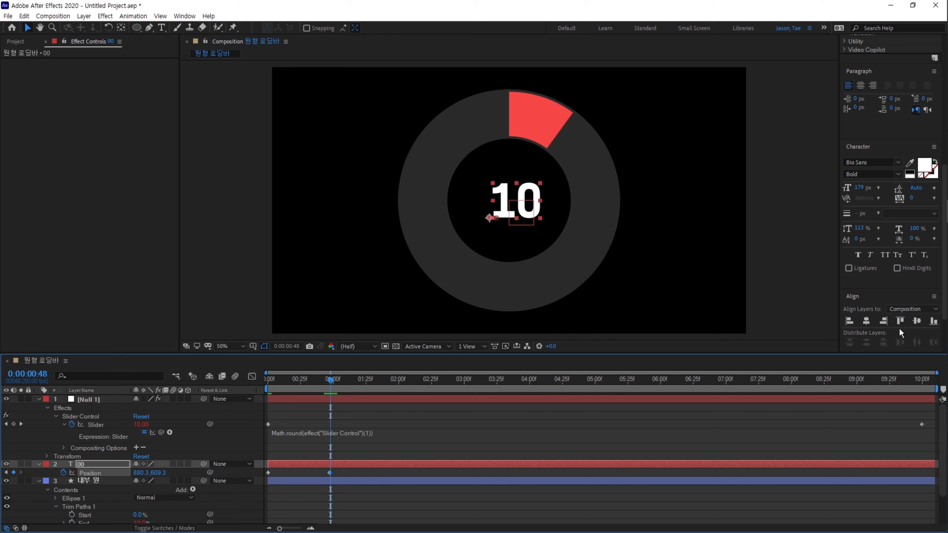
{"action": "left_click", "coordinate": [870, 320]}
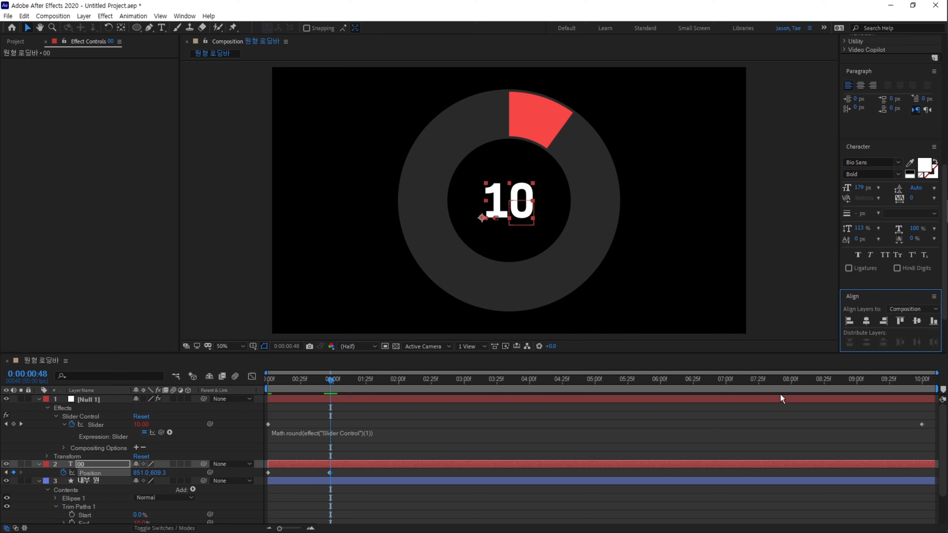
Hold the 00 text's Position with a keyframe at 0:00:09:47 and center the text horizontally at 0:00:09:48.
{"action": "left_click", "coordinate": [920, 381]}
{"action": "left_click", "coordinate": [921, 387]}
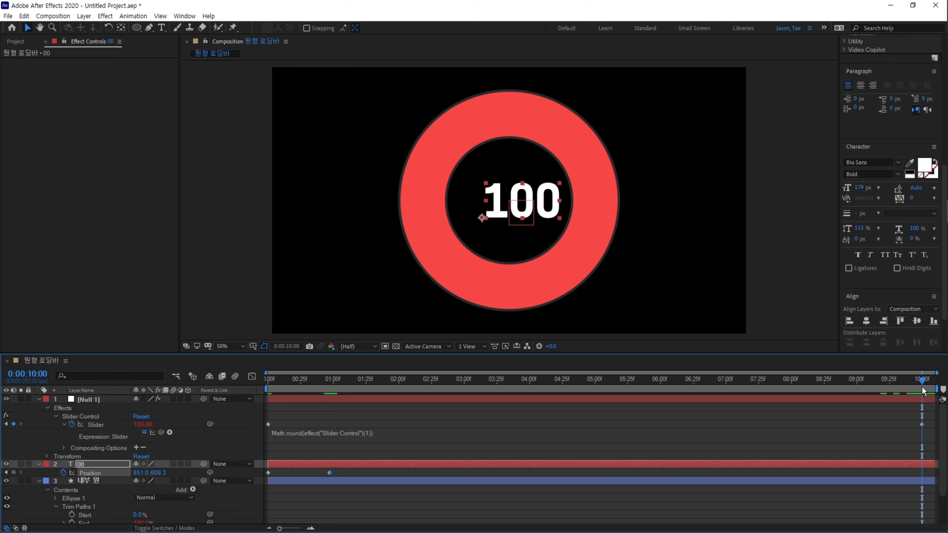
{"action": "key", "text": "Page_Up"}
{"action": "key", "text": "Page_Up"}
{"action": "key", "text": "Page_Up"}
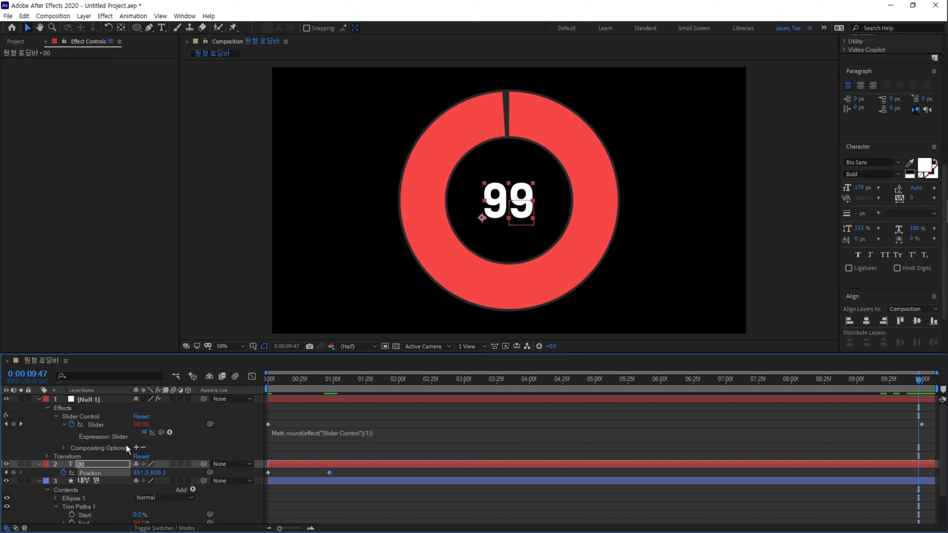
{"action": "left_click", "coordinate": [13, 473]}
{"action": "key", "text": "Page_Down"}
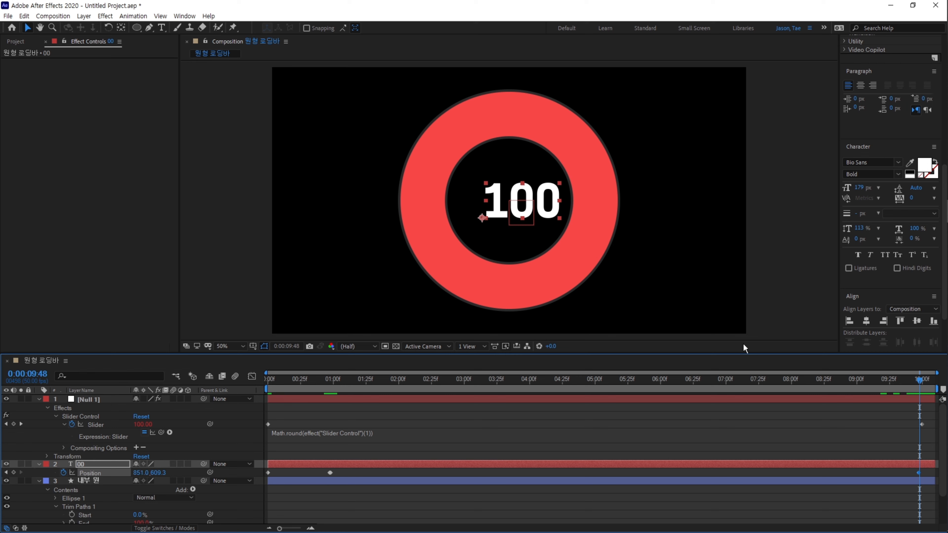
{"action": "left_click", "coordinate": [870, 320]}
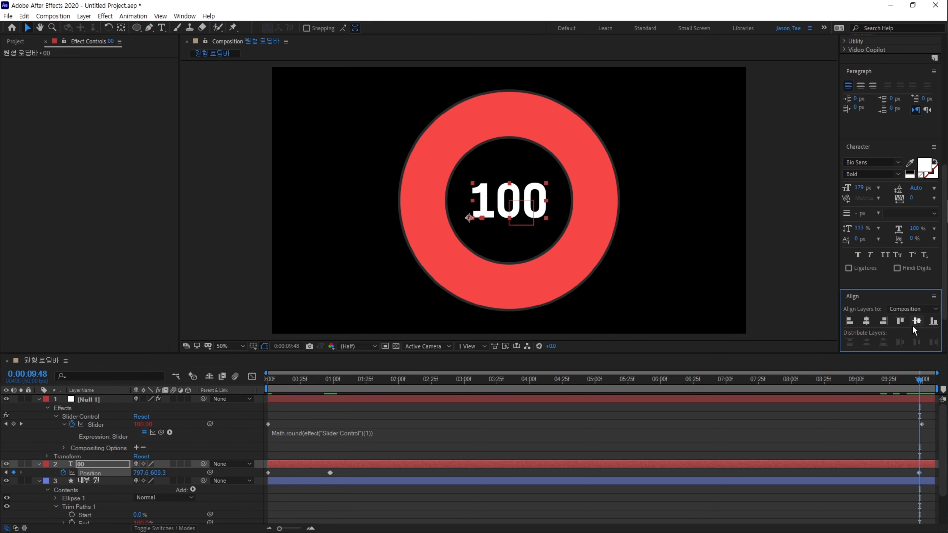
Preview the number's centering from the start of the timeline through about 0:00:01:10.
{"action": "left_click", "coordinate": [268, 379]}
{"action": "key", "text": "space"}
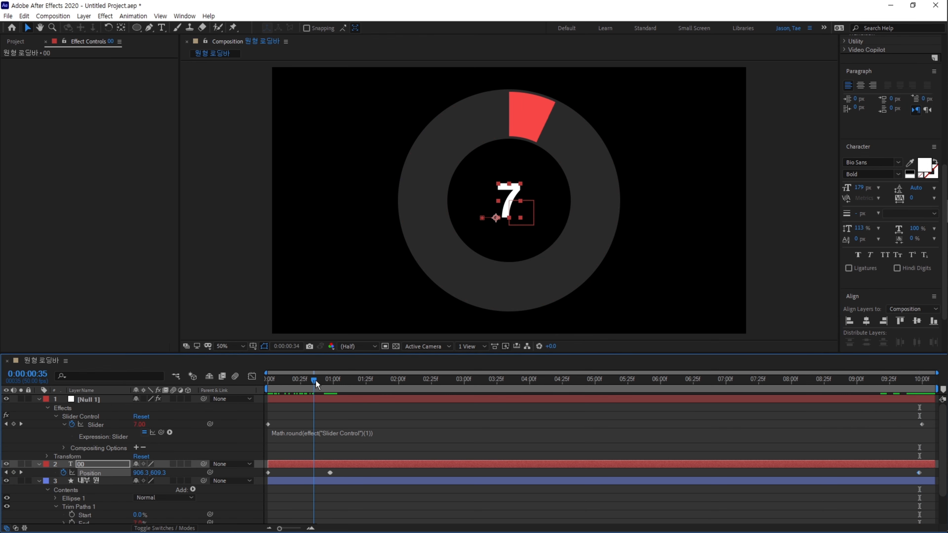
{"action": "left_click_drag", "start_coordinate": [396, 384], "coordinate": [340, 399]}
{"action": "left_click", "coordinate": [117, 464]}
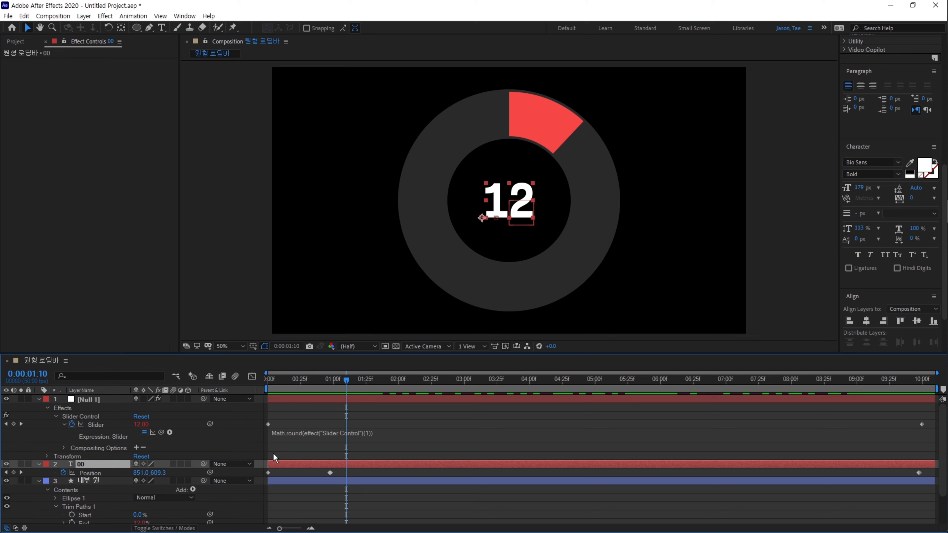
Set the Line Cap of Stroke 1 in Ellipse 1 on the 내부 원 layer to Round Cap.
{"action": "left_click", "coordinate": [95, 481]}
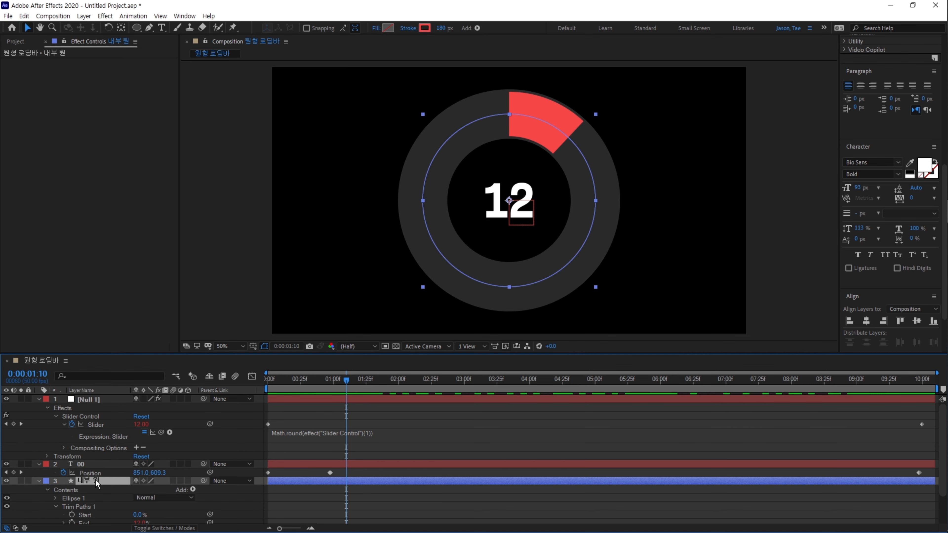
{"action": "scroll", "coordinate": [67, 488], "scroll_direction": "down", "scroll_amount": 2}
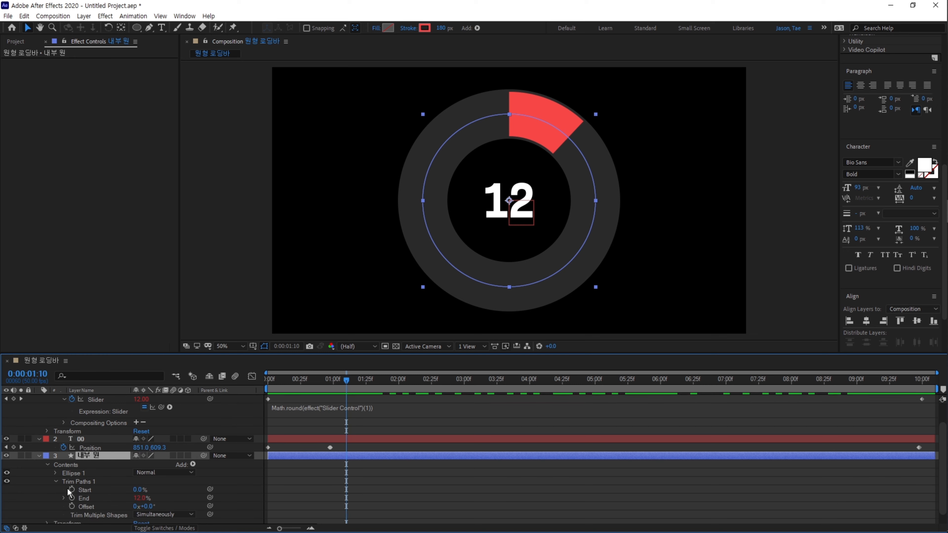
{"action": "left_click", "coordinate": [56, 481]}
{"action": "left_click", "coordinate": [55, 495]}
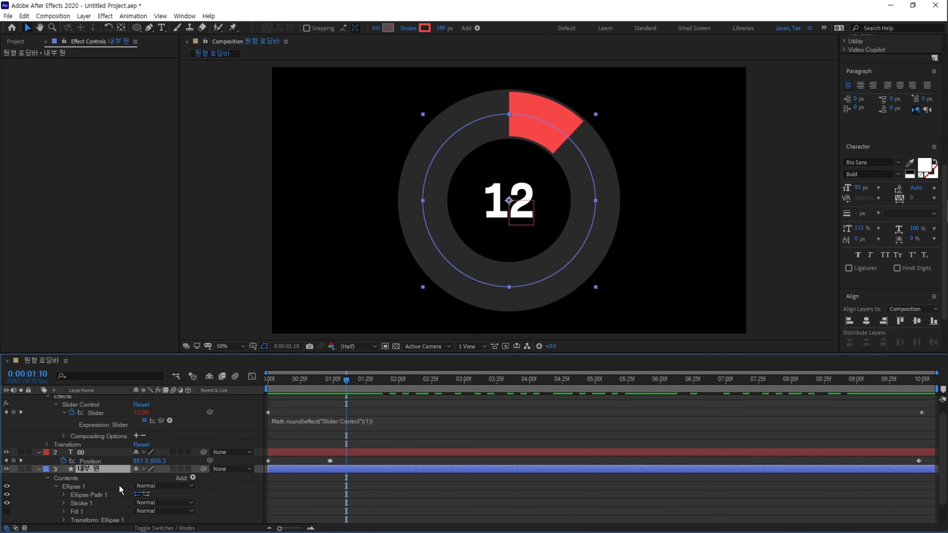
{"action": "scroll", "coordinate": [68, 485], "scroll_direction": "down", "scroll_amount": 3}
{"action": "left_click", "coordinate": [63, 478]}
{"action": "scroll", "coordinate": [63, 477], "scroll_direction": "down", "scroll_amount": 4}
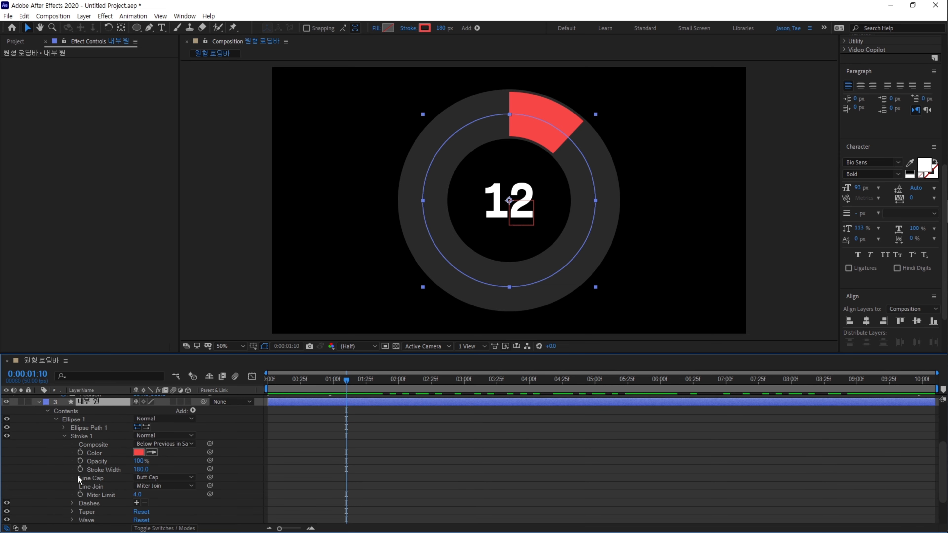
{"action": "scroll", "coordinate": [170, 477], "scroll_direction": "down", "scroll_amount": 3}
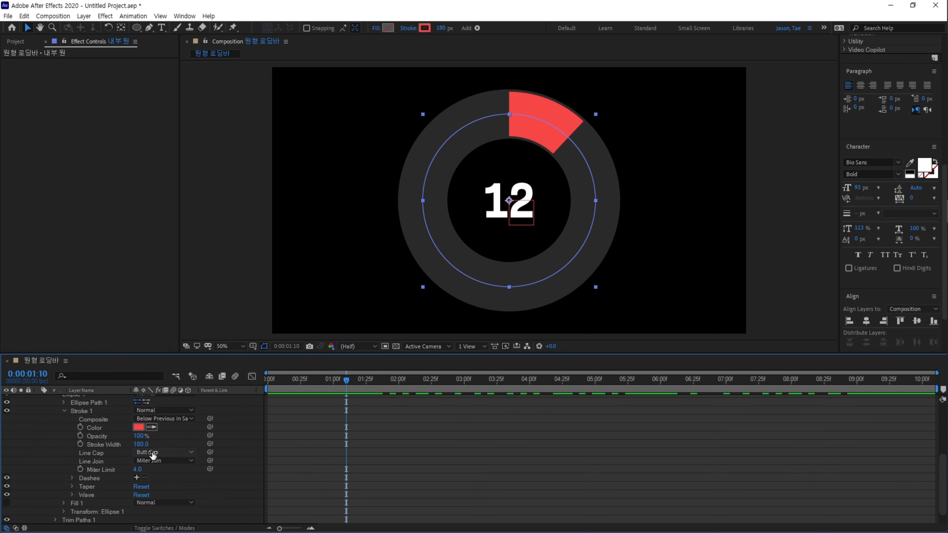
{"action": "left_click", "coordinate": [160, 453]}
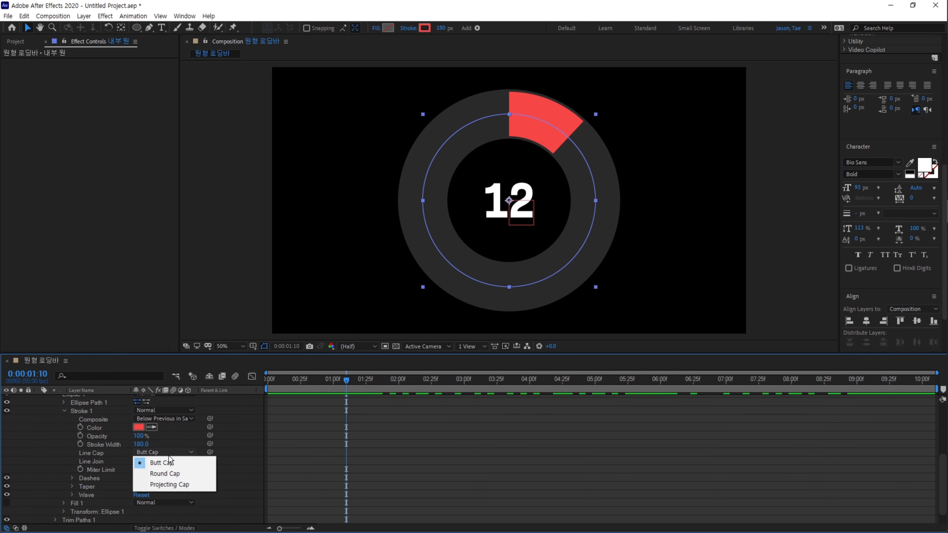
{"action": "left_click", "coordinate": [176, 474]}
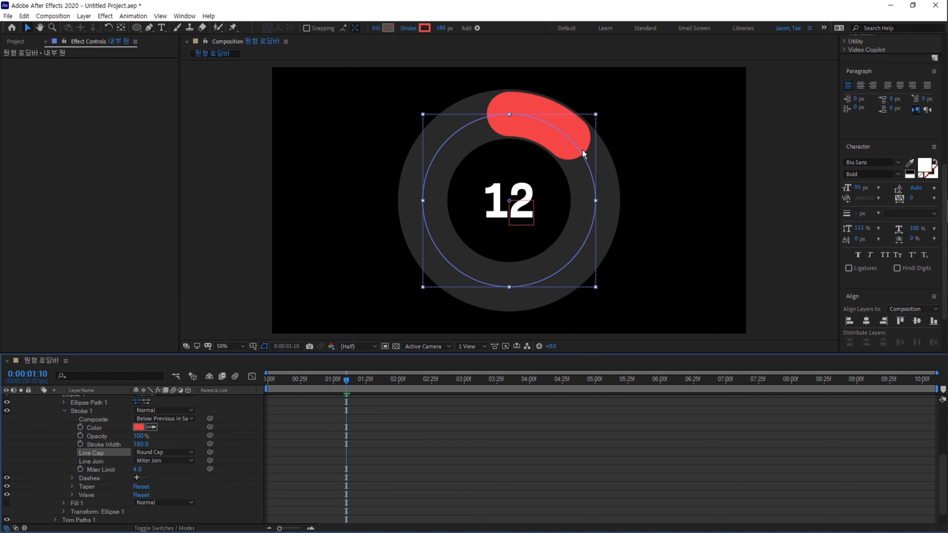
Apply the Glow effect to the 내부 원 layer and set its Glow Radius to 40.
{"action": "scroll", "coordinate": [91, 397], "scroll_direction": "up", "scroll_amount": 3}
{"action": "left_click", "coordinate": [97, 401]}
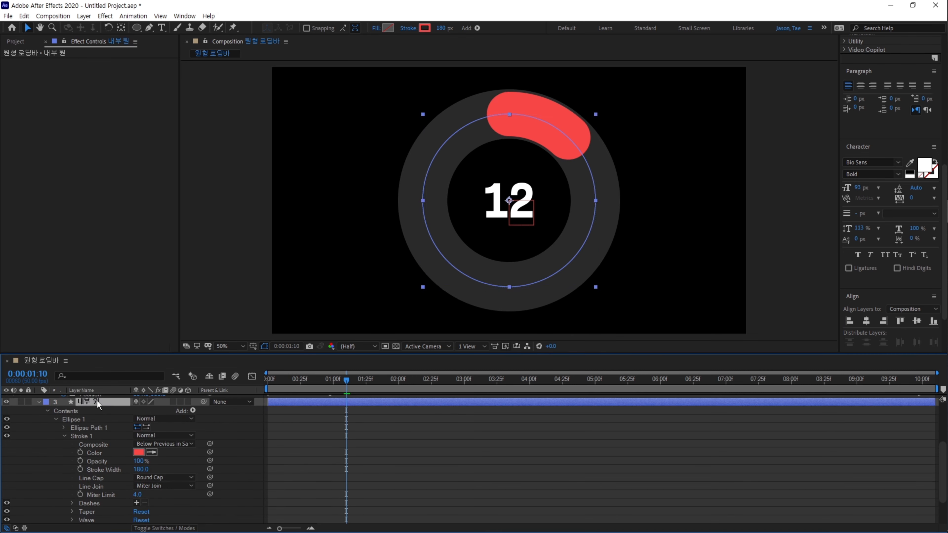
{"action": "key", "text": "ctrl+space"}
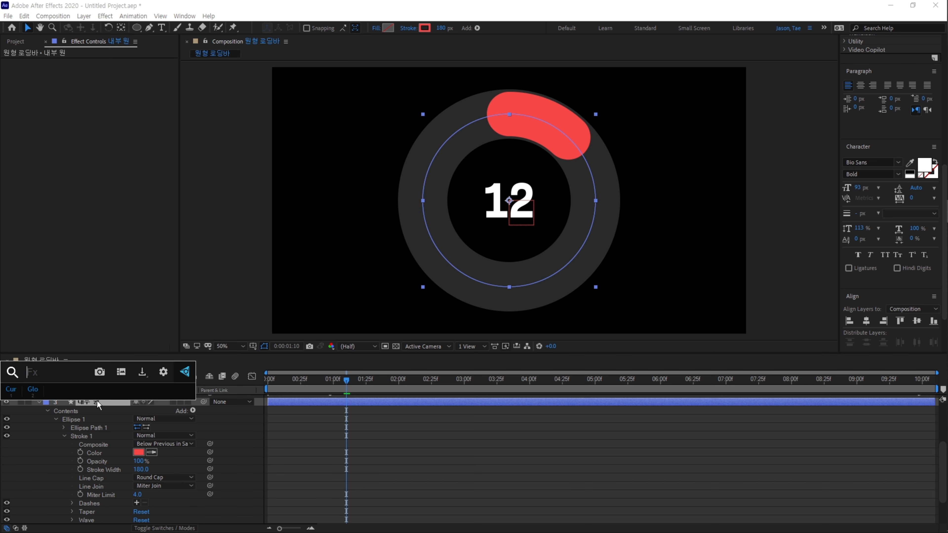
{"action": "type", "text": "glow"}
{"action": "key", "text": "Return"}
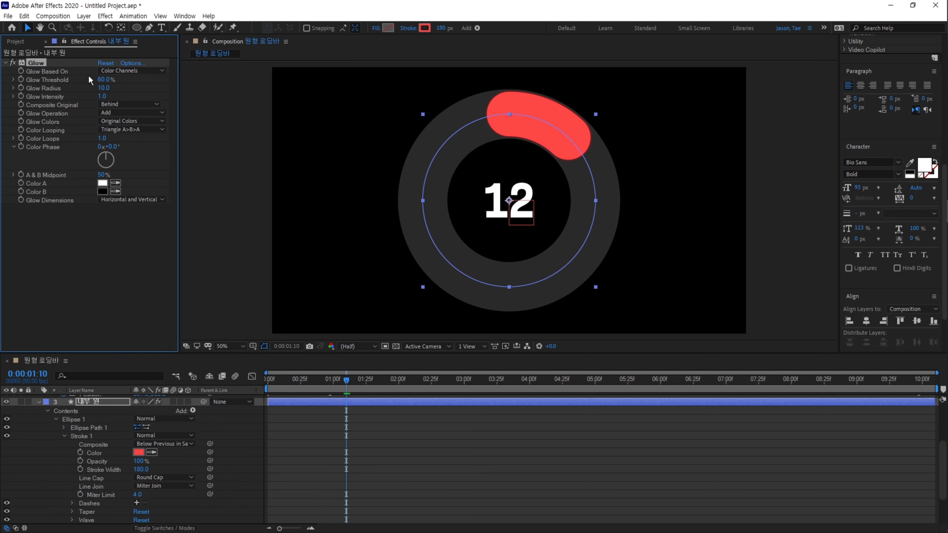
{"action": "left_click_drag", "start_coordinate": [103, 88], "coordinate": [120, 89]}
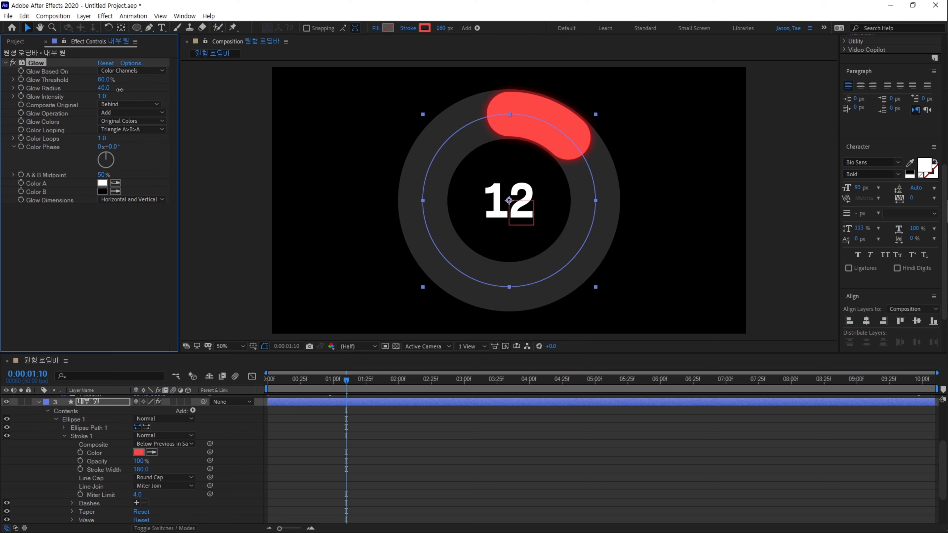
Scrub through the timeline to check the glowing ring's fill animation.
{"action": "left_click", "coordinate": [331, 379]}
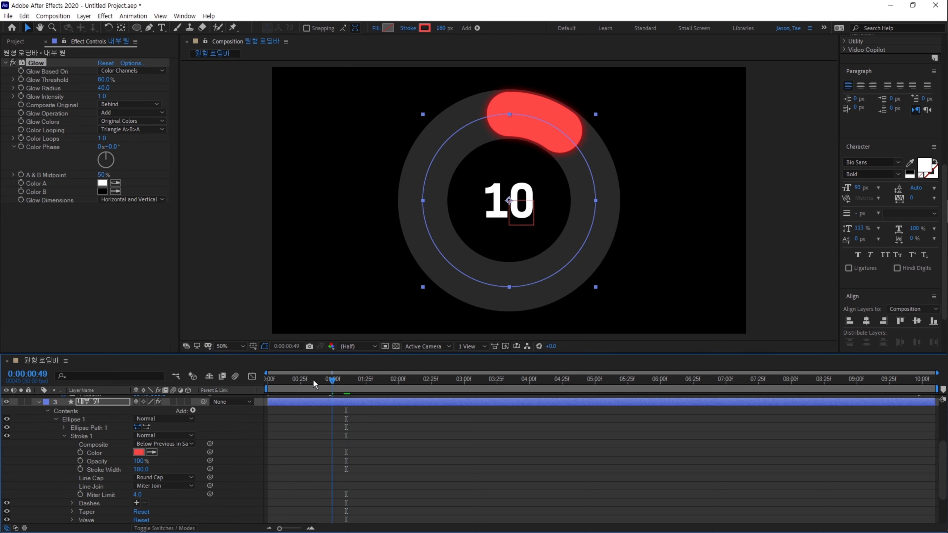
{"action": "left_click_drag", "start_coordinate": [313, 379], "coordinate": [559, 399]}
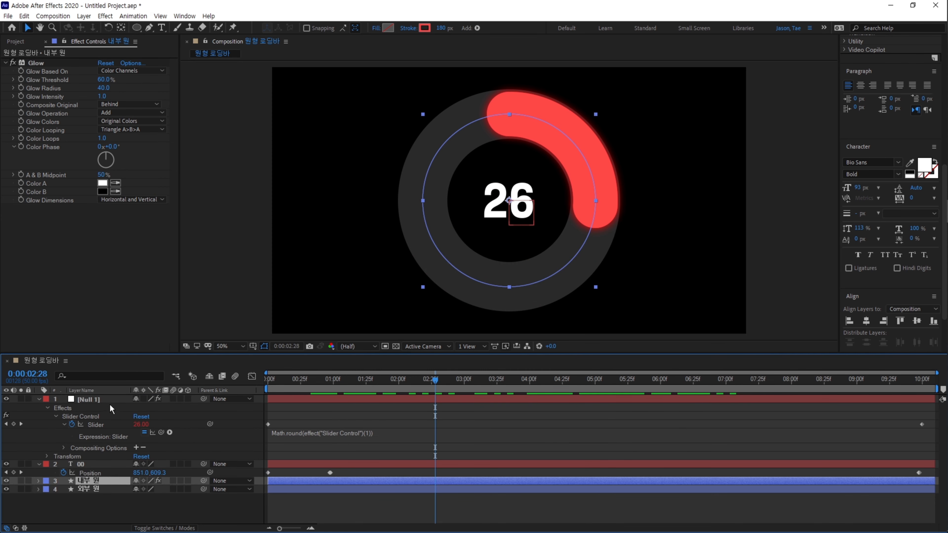
Pre-compose all four loading bar layers as Pre-comp 1, moving all attributes into the new composition.
{"action": "left_click", "coordinate": [110, 401]}
{"action": "key", "text": "ctrl+a"}
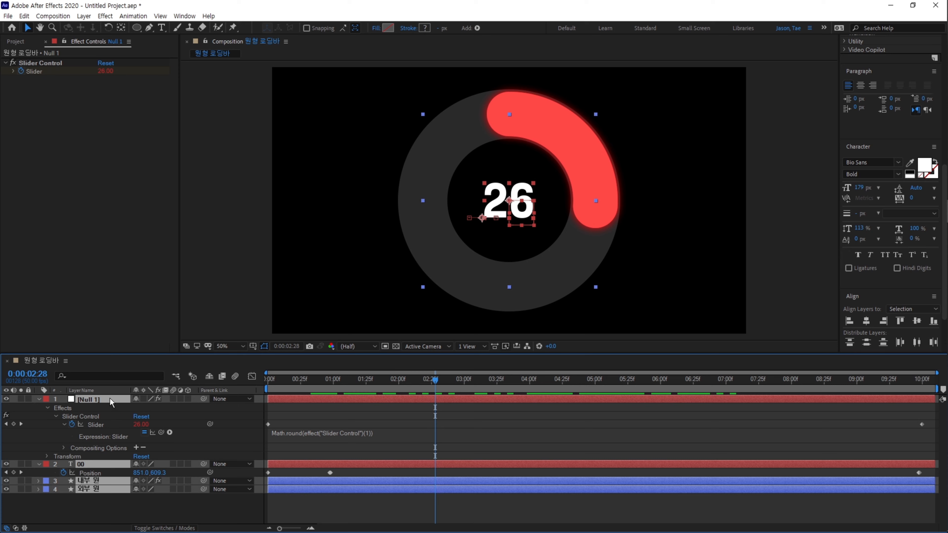
{"action": "right_click", "coordinate": [110, 398]}
{"action": "left_click", "coordinate": [172, 348]}
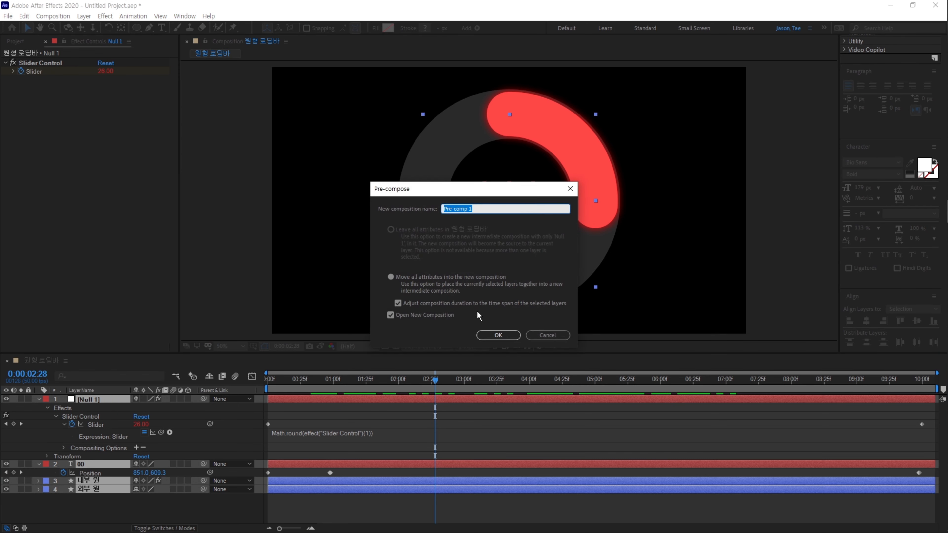
{"action": "left_click", "coordinate": [499, 335]}
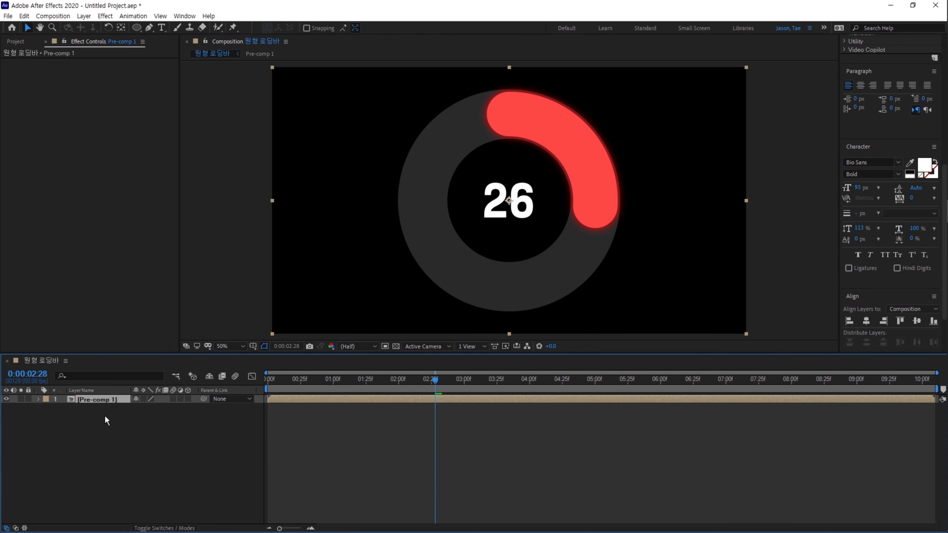
Create a composition from Videos 2376809.mp4 and place the 원형 로딩바 composition above the video layer.
{"action": "key", "text": "ctrl+0"}
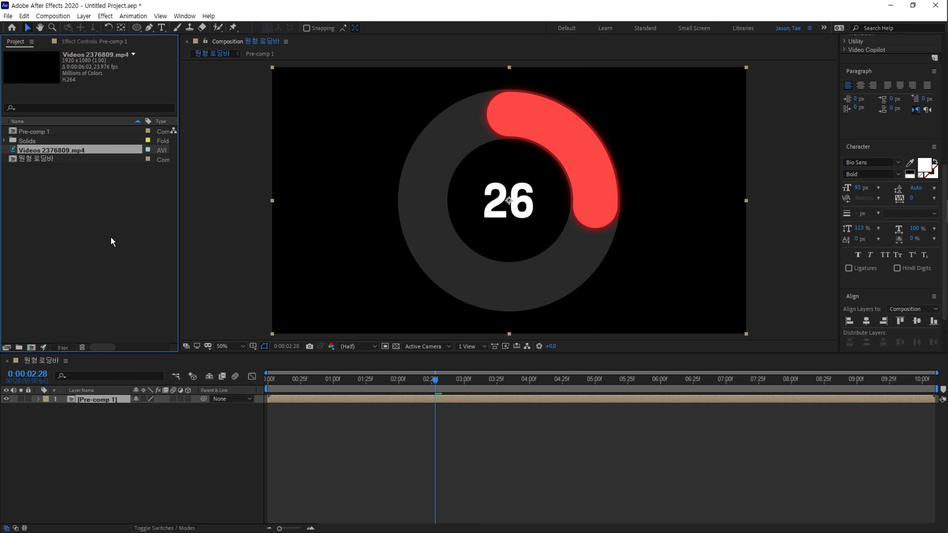
{"action": "left_click", "coordinate": [110, 237]}
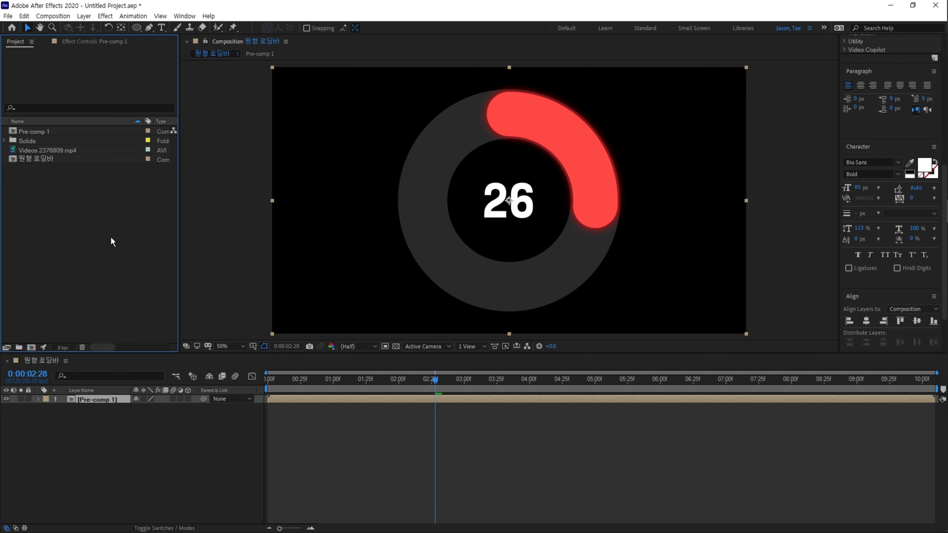
{"action": "left_click", "coordinate": [54, 146]}
{"action": "left_click_drag", "start_coordinate": [53, 146], "coordinate": [31, 347]}
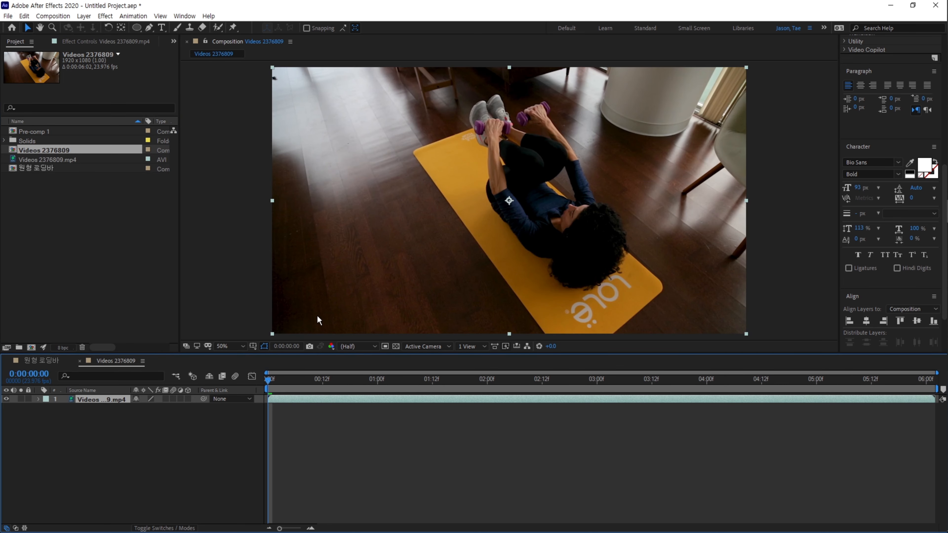
{"action": "left_click_drag", "start_coordinate": [56, 168], "coordinate": [93, 397]}
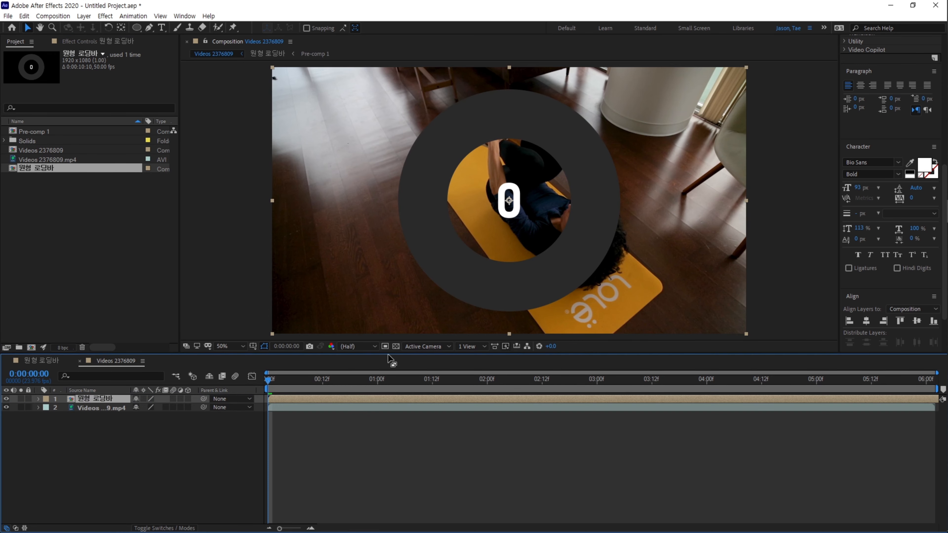
{"action": "key", "text": "space"}
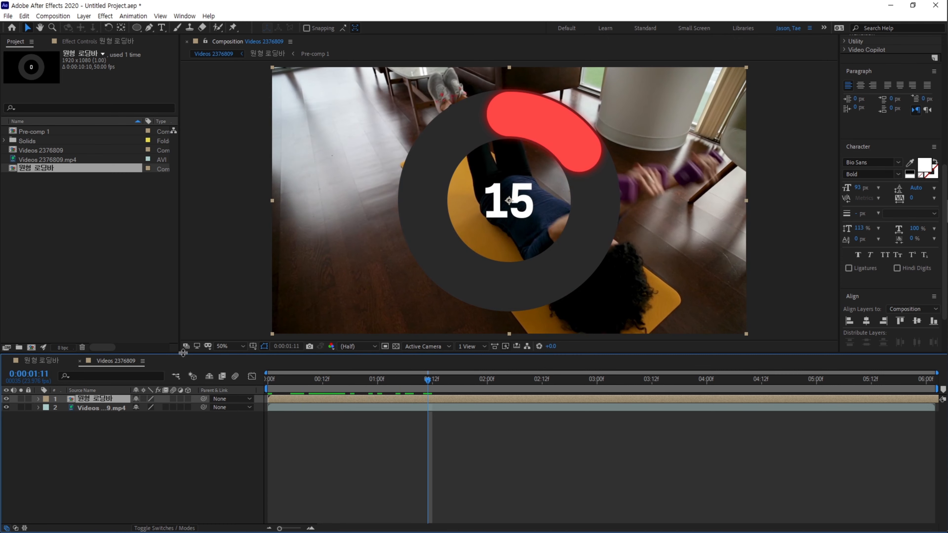
Scale the 원형 로딩바 layer to 36% and move it to the upper-left corner of the video frame.
{"action": "key", "text": "s"}
{"action": "left_click_drag", "start_coordinate": [155, 408], "coordinate": [131, 408]}
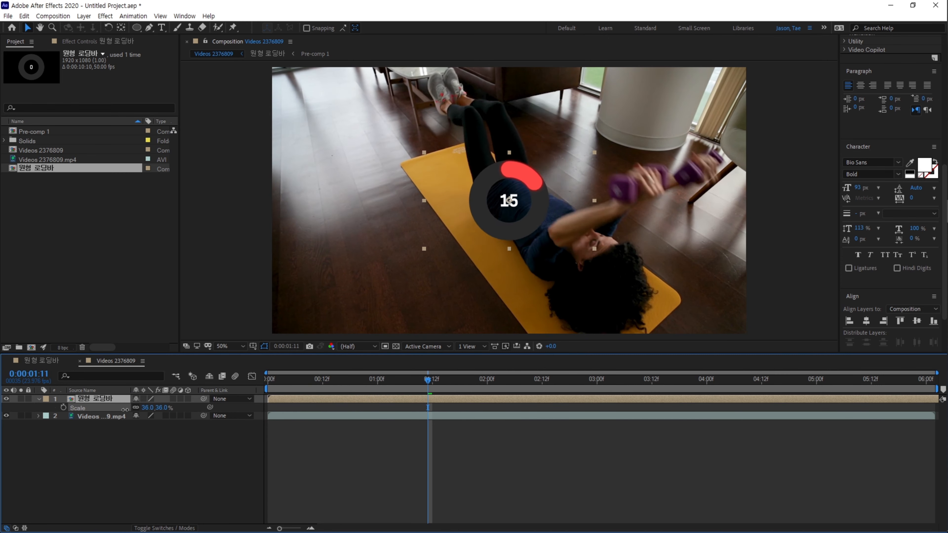
{"action": "left_click_drag", "start_coordinate": [472, 187], "coordinate": [301, 108]}
{"action": "key", "text": "space"}
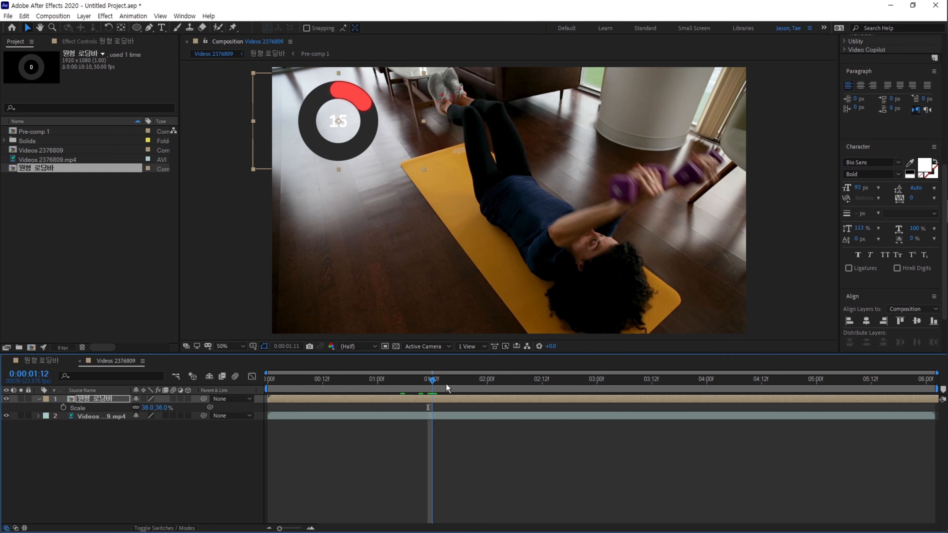